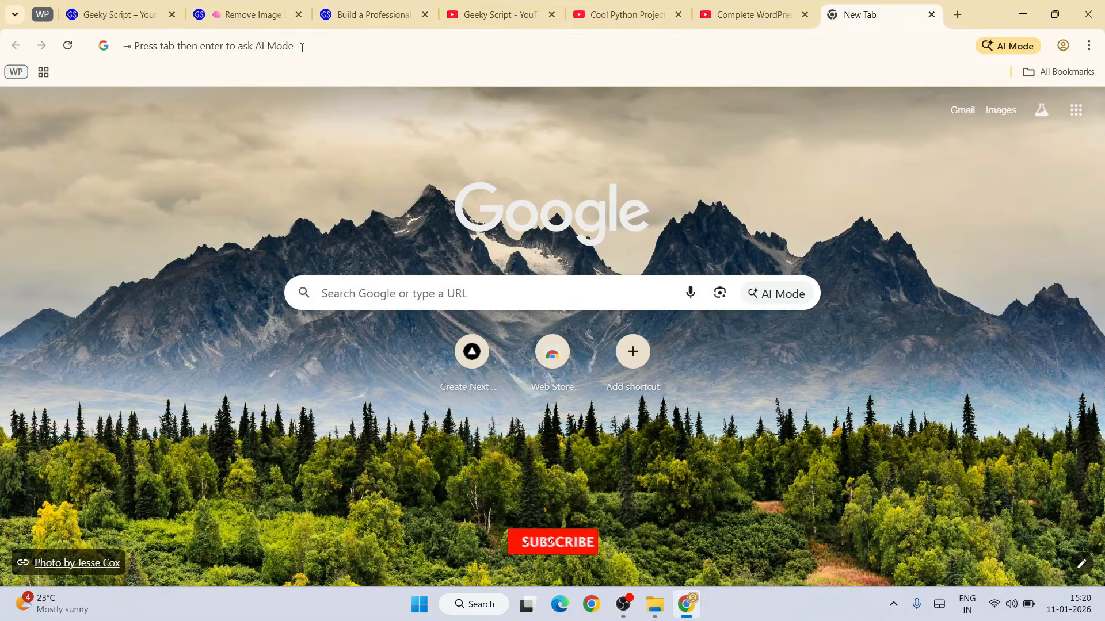
Search the web for "xampp download" and open the Apache Friends Download XAMPP page.
type("xamp")
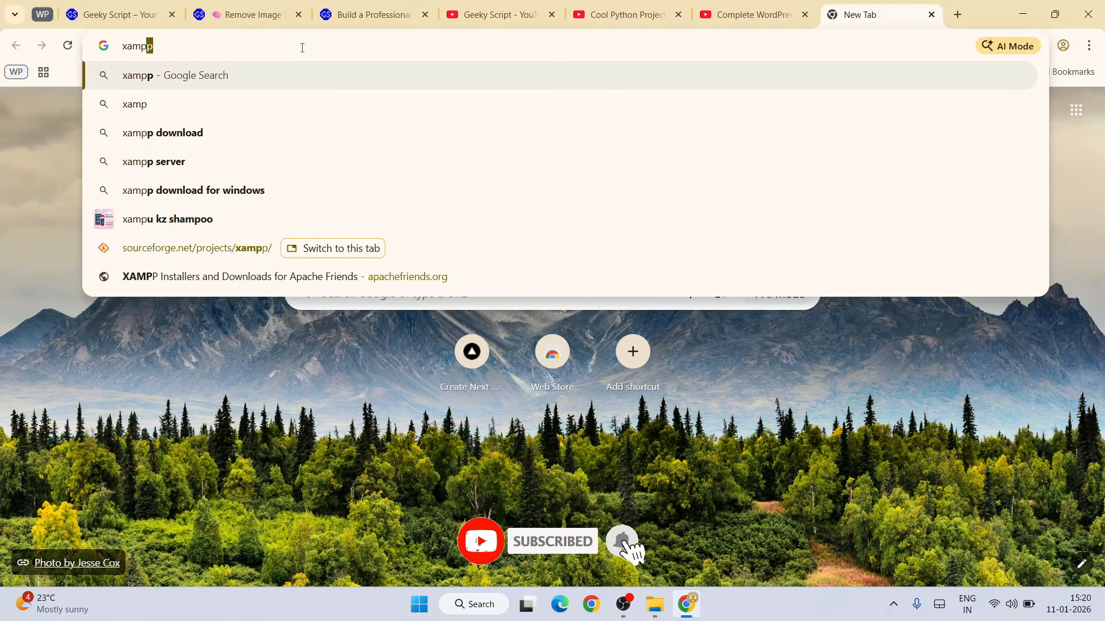
key("Down")
key("Down")
key("Return")
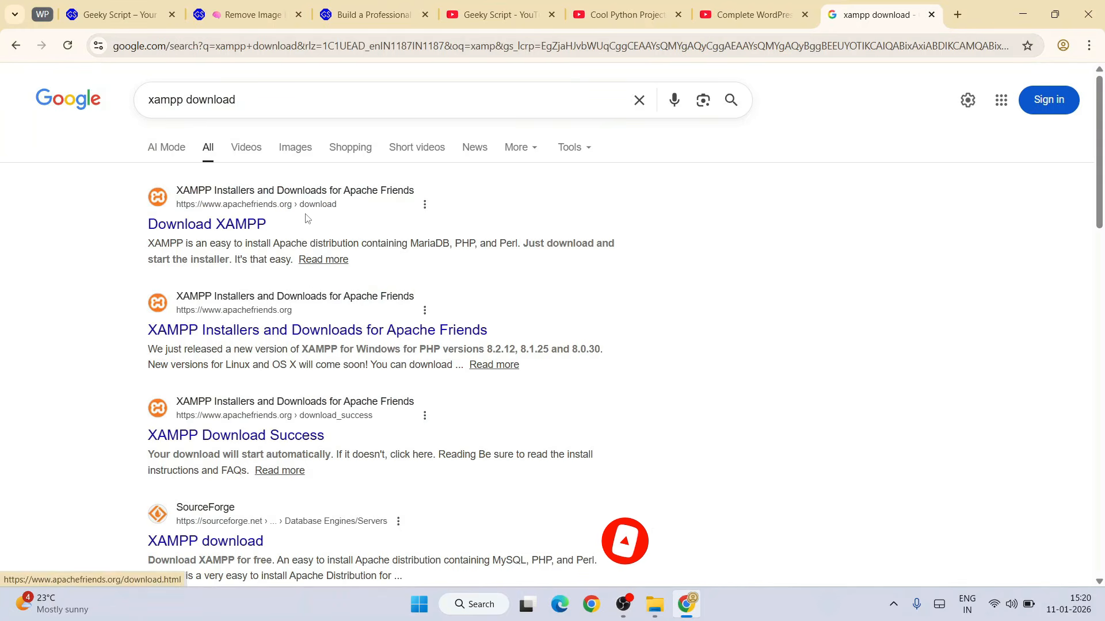
left_click(219, 225)
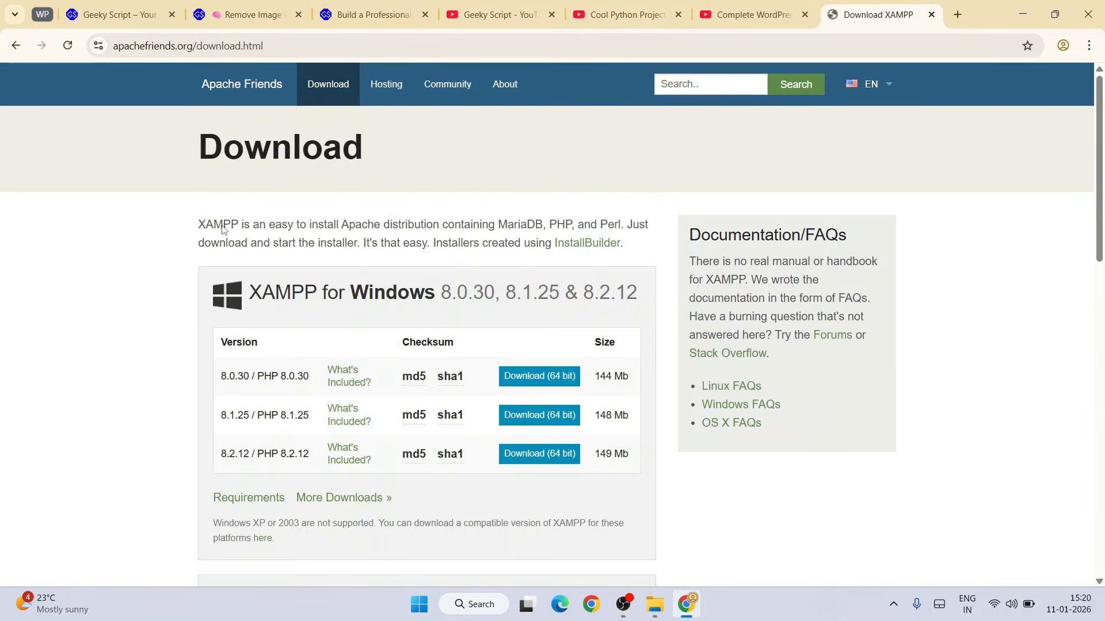
Download the 64-bit XAMPP for Windows installer, version 8.2.12 / PHP 8.2.12.
left_click(299, 44)
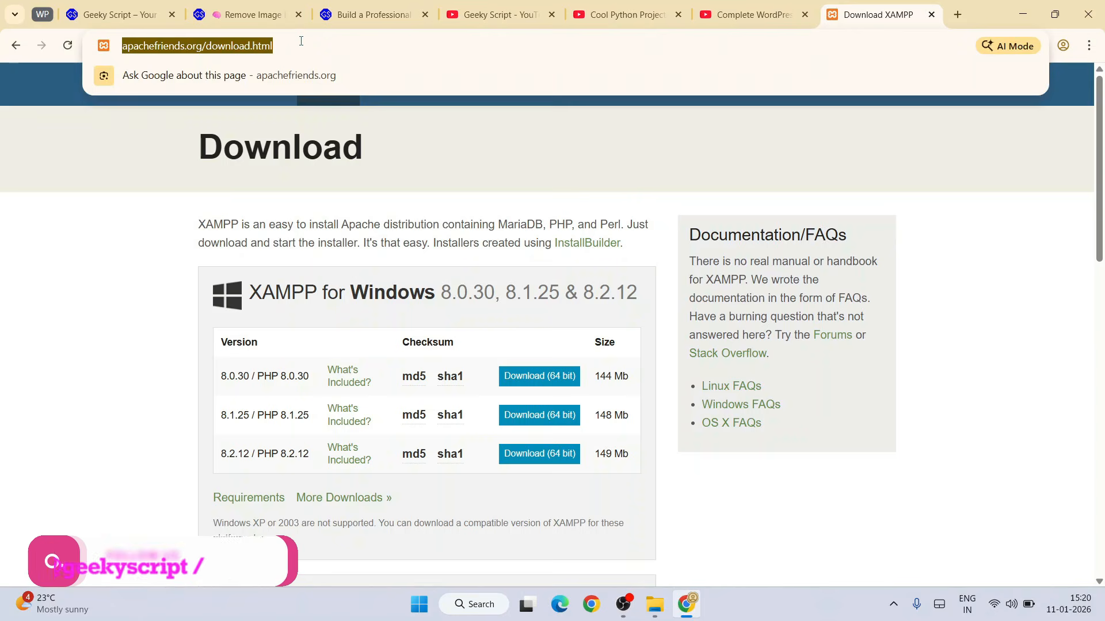
left_click(119, 255)
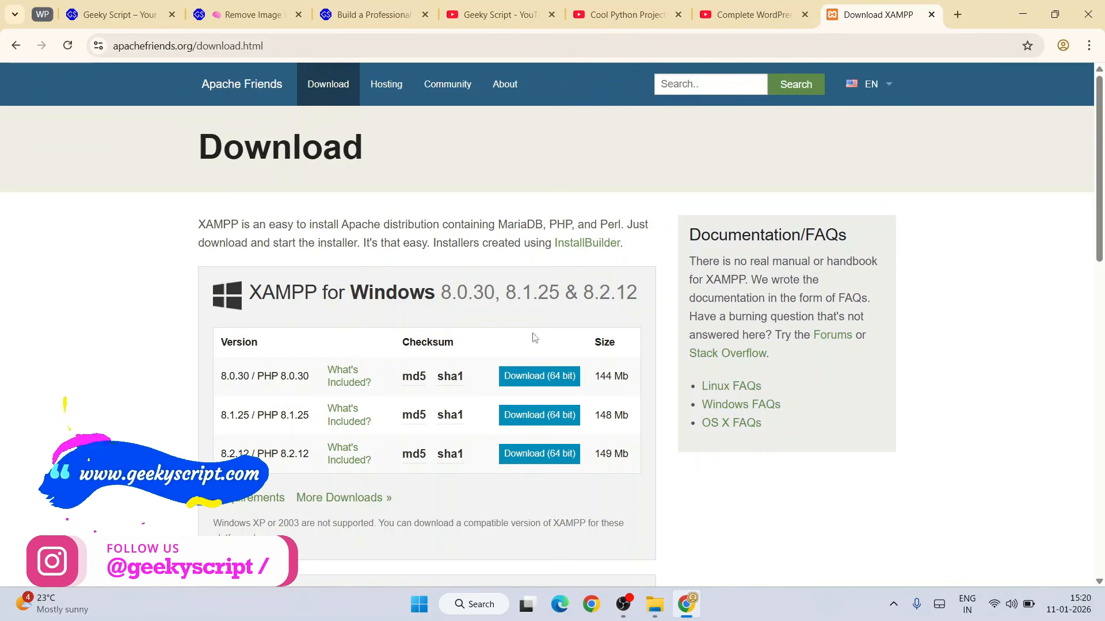
left_click(519, 454)
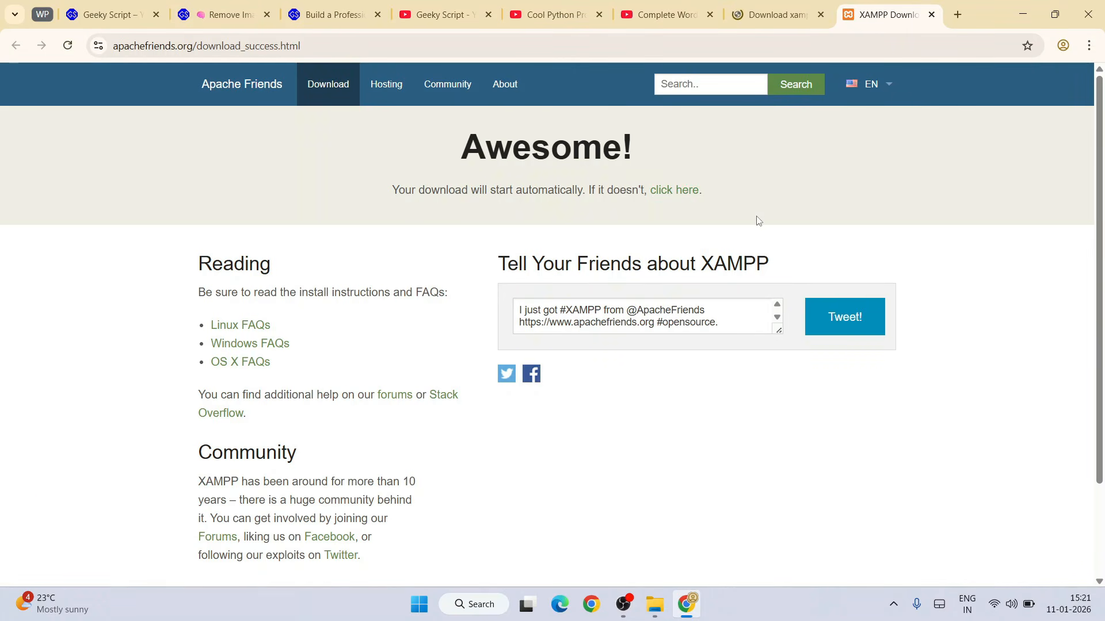
left_click(777, 14)
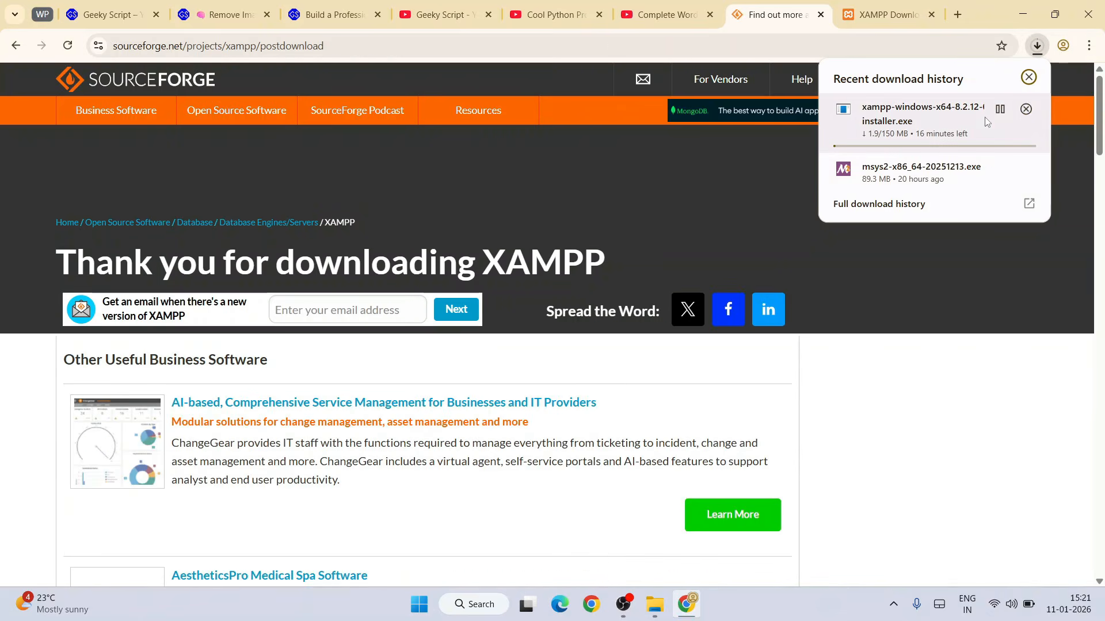
Switch to File Explorer and run xampp-windows-x64-8.2.12-0-VS16-installer.exe, acknowledging the User Account Control warning.
left_click(1024, 13)
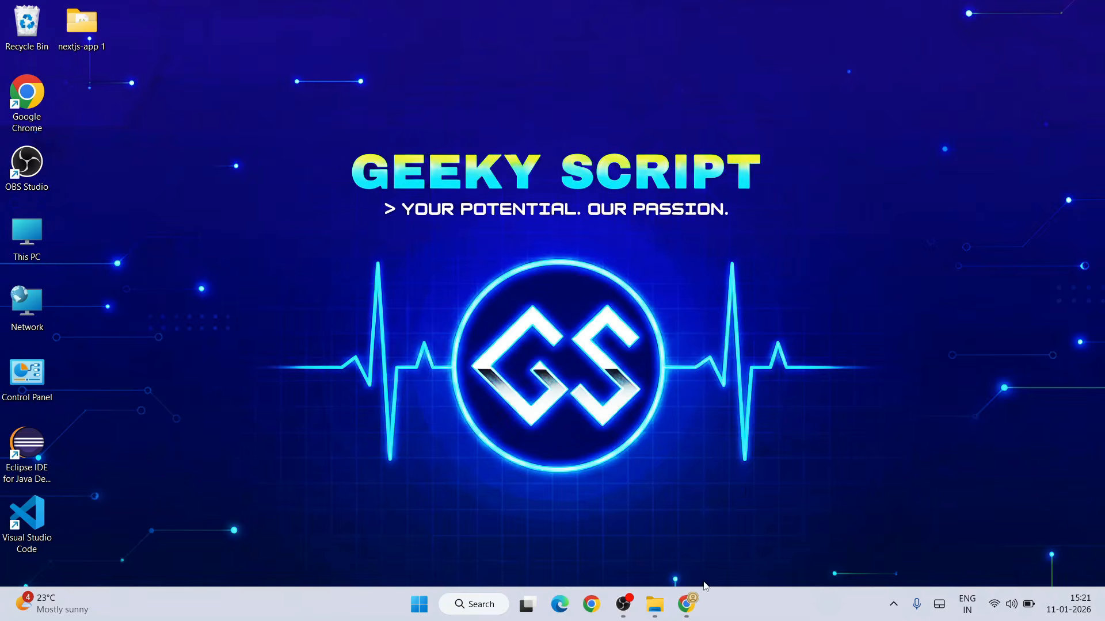
left_click(655, 604)
left_click(156, 129)
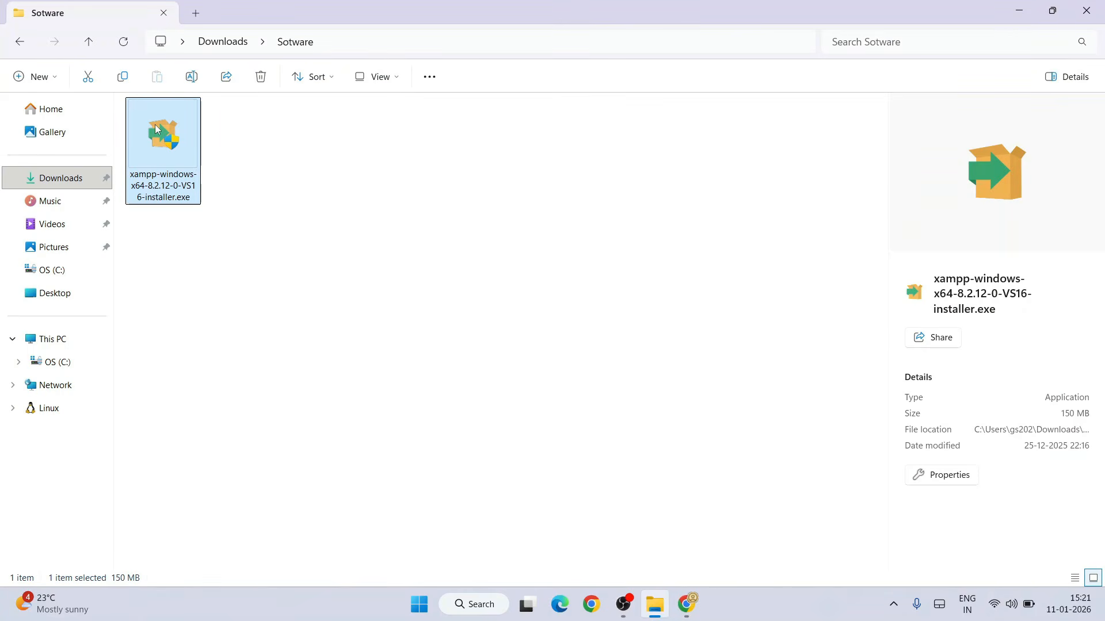
double_click(156, 129)
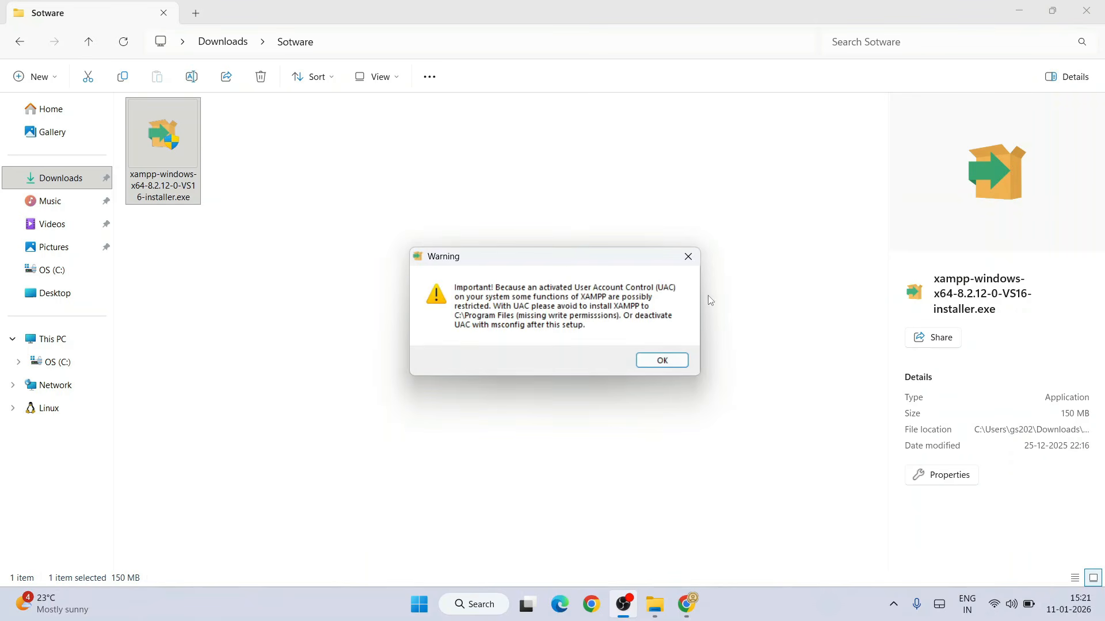
left_click(672, 361)
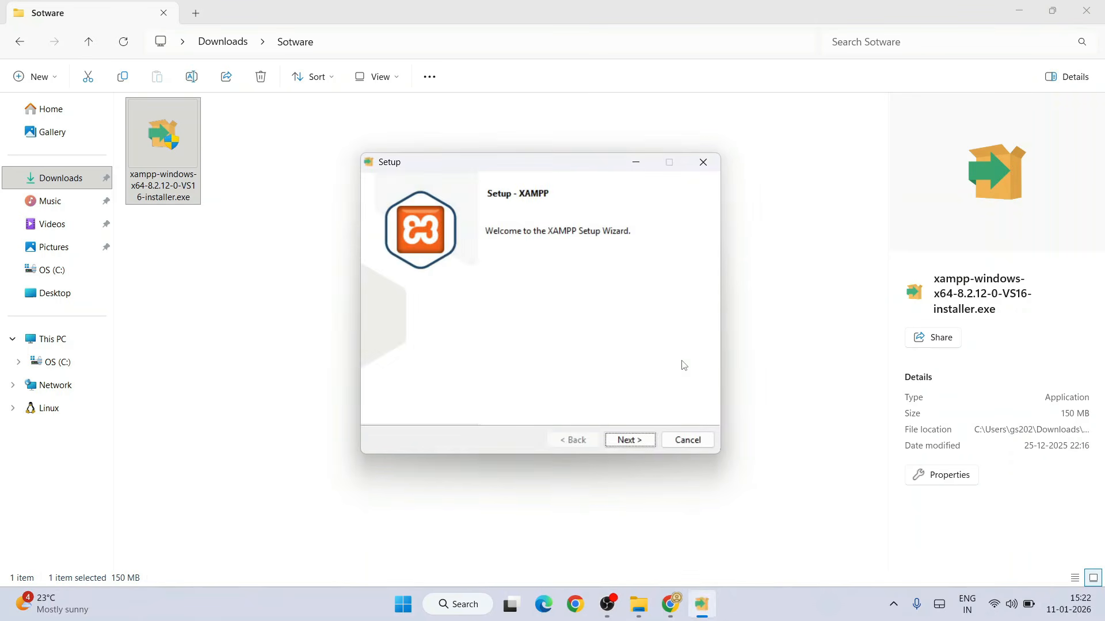
Proceed through XAMPP setup with all components selected and C:\xampp as the installation folder.
left_click(629, 440)
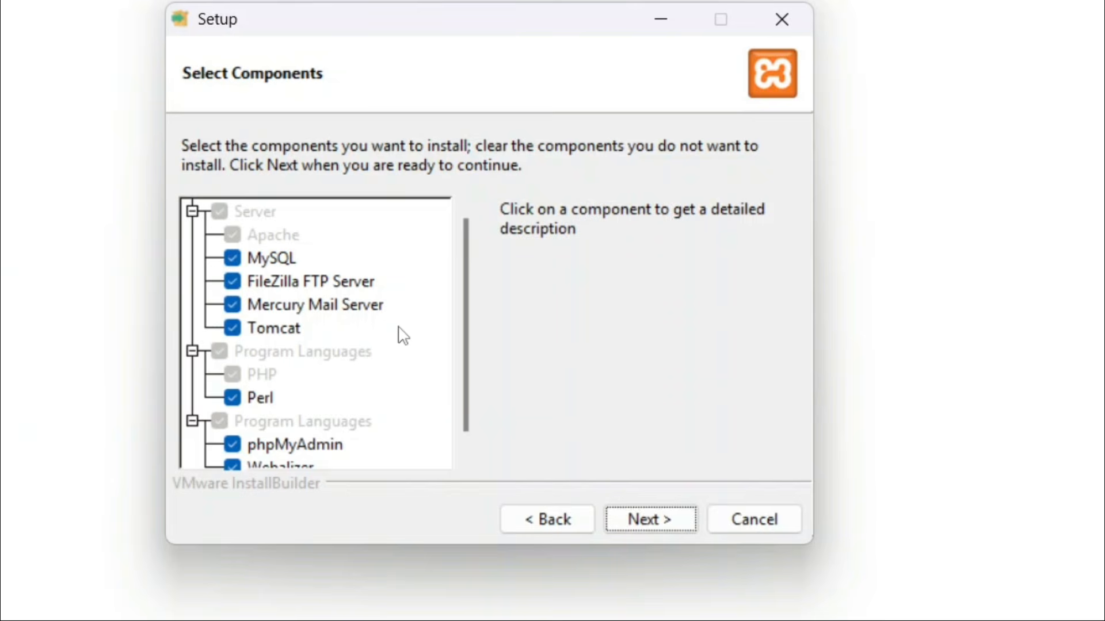
scroll(472, 340, "down", 2)
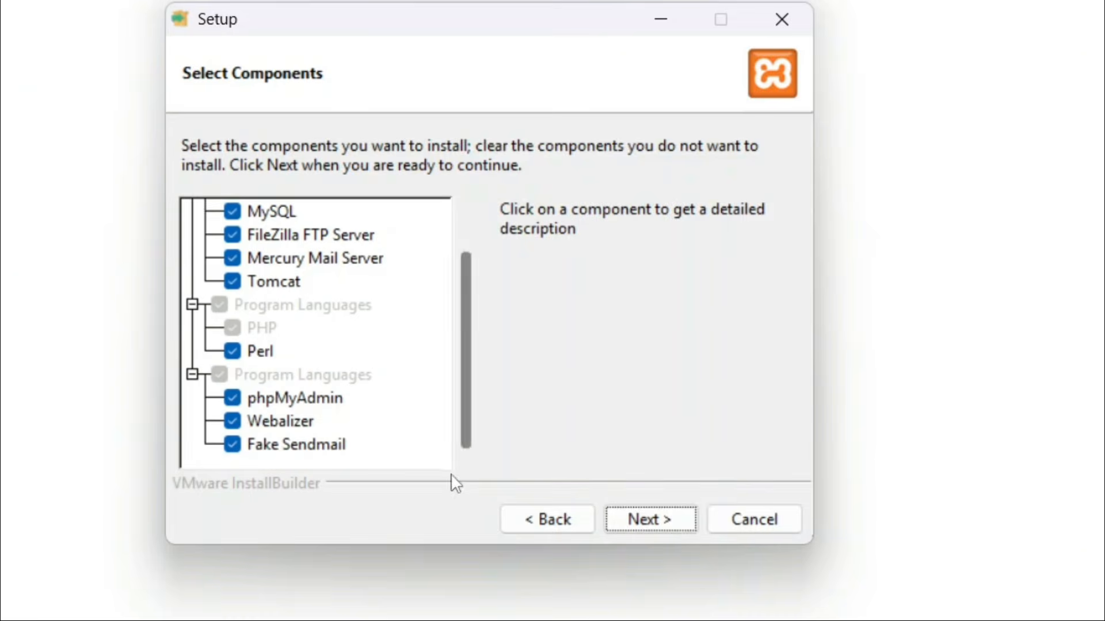
left_click(623, 514)
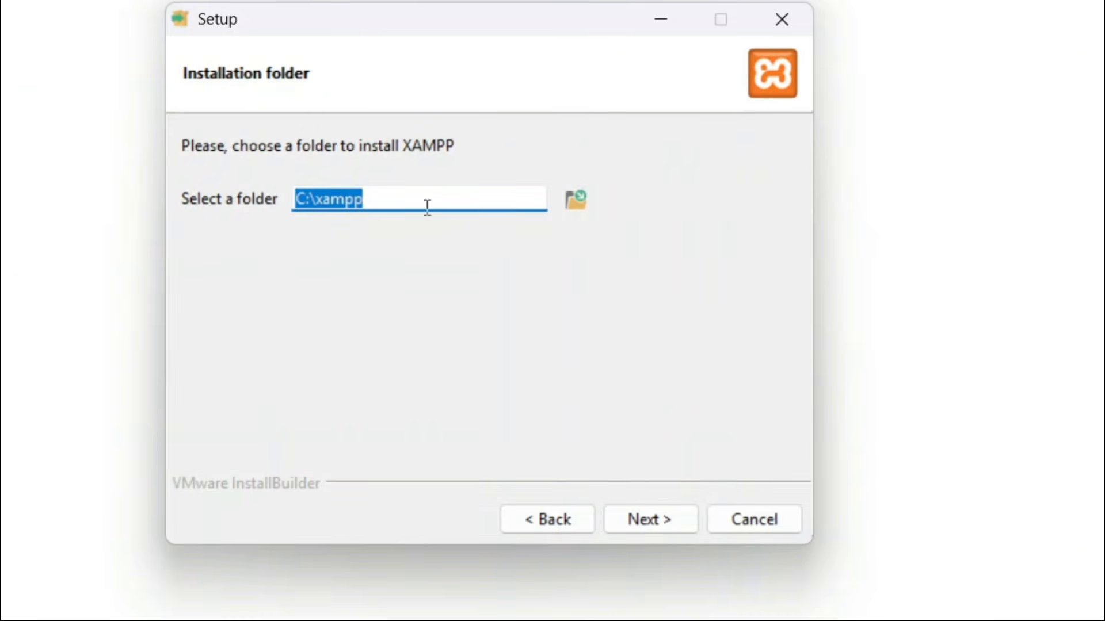
left_click(685, 569)
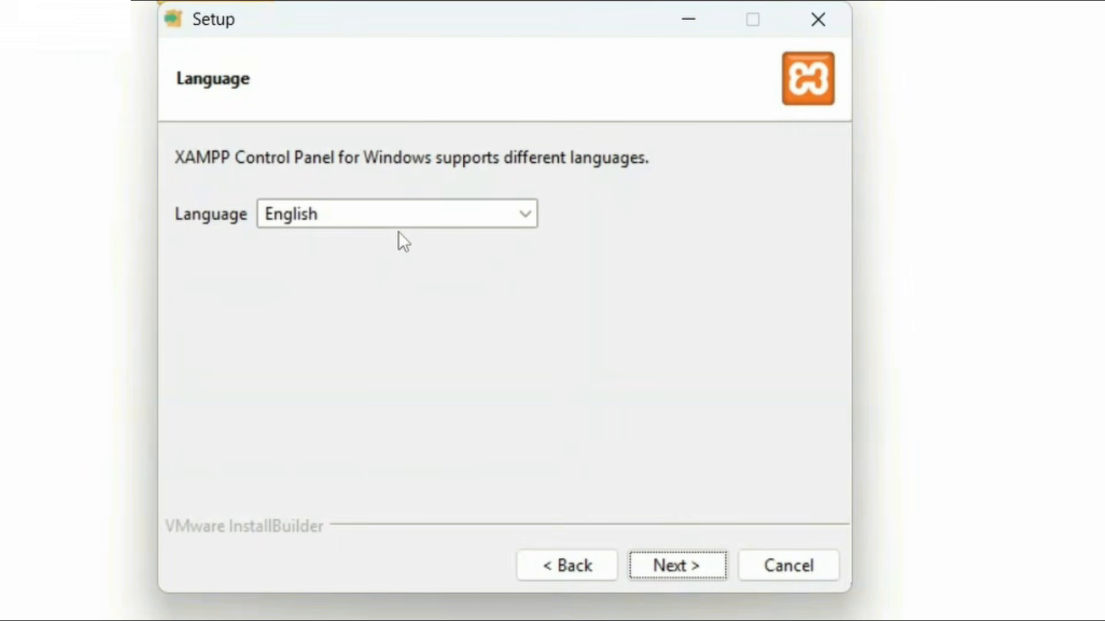
Keep English as the XAMPP Control Panel language and start the installation.
left_click(428, 218)
left_click(712, 333)
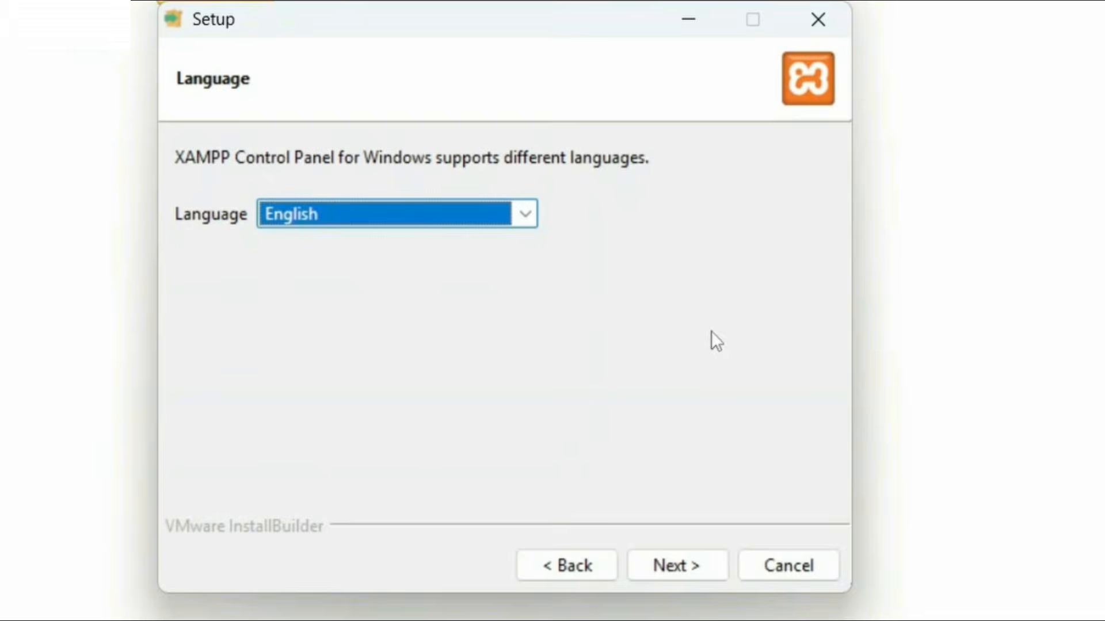
left_click(691, 564)
left_click(692, 564)
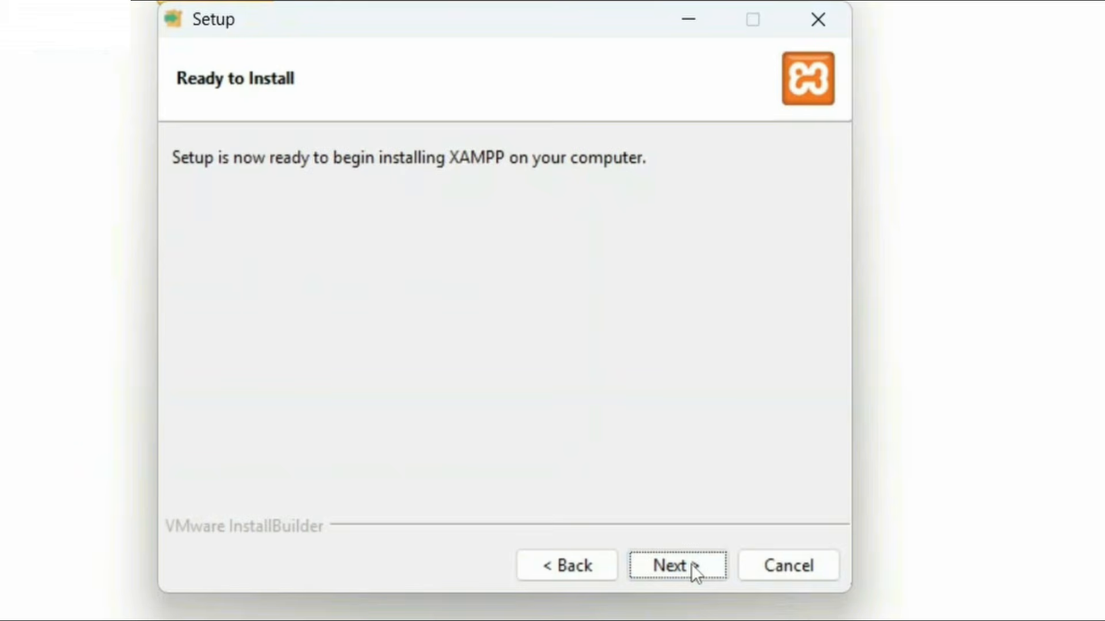
left_click(672, 554)
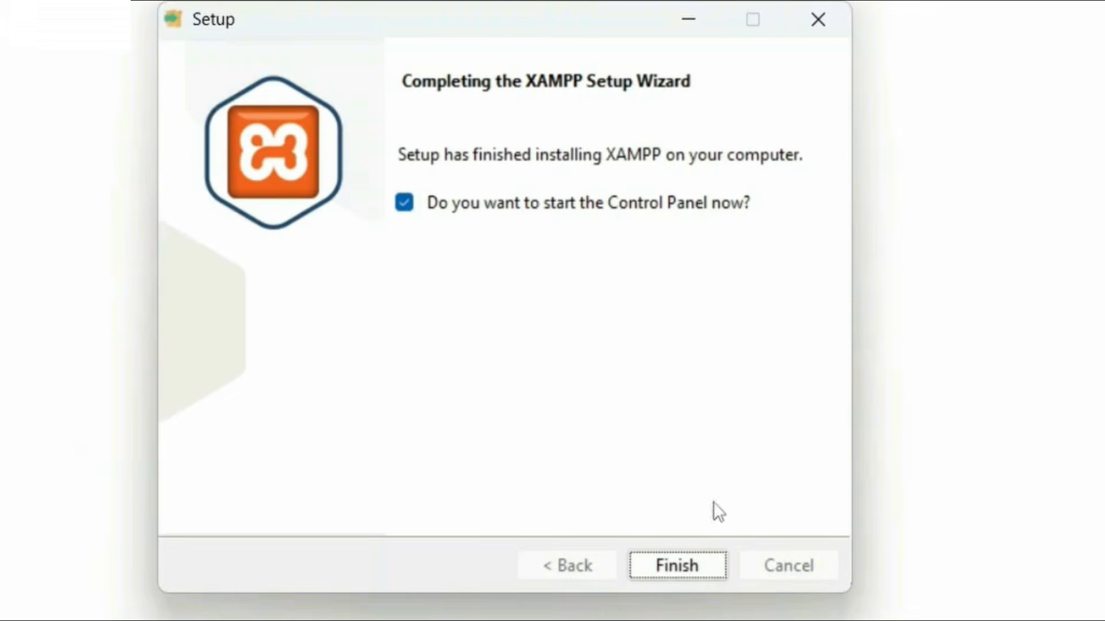
Finish setup with the XAMPP Control Panel launched, and start the Apache and MySQL modules.
left_click(696, 565)
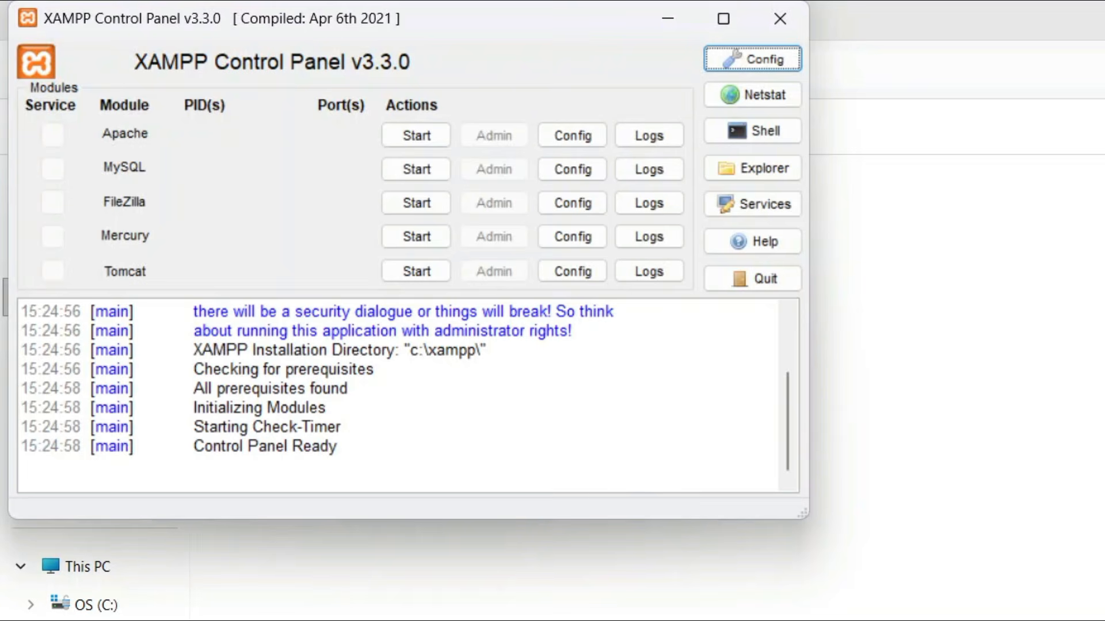
left_click(1100, 13)
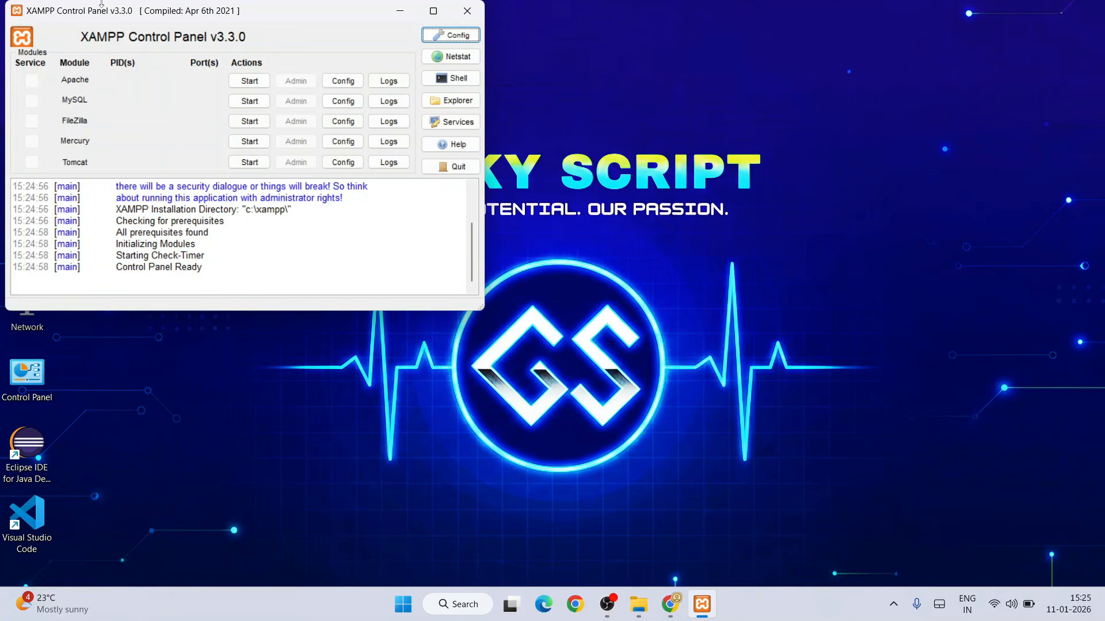
left_click_drag(103, 10, 235, 237)
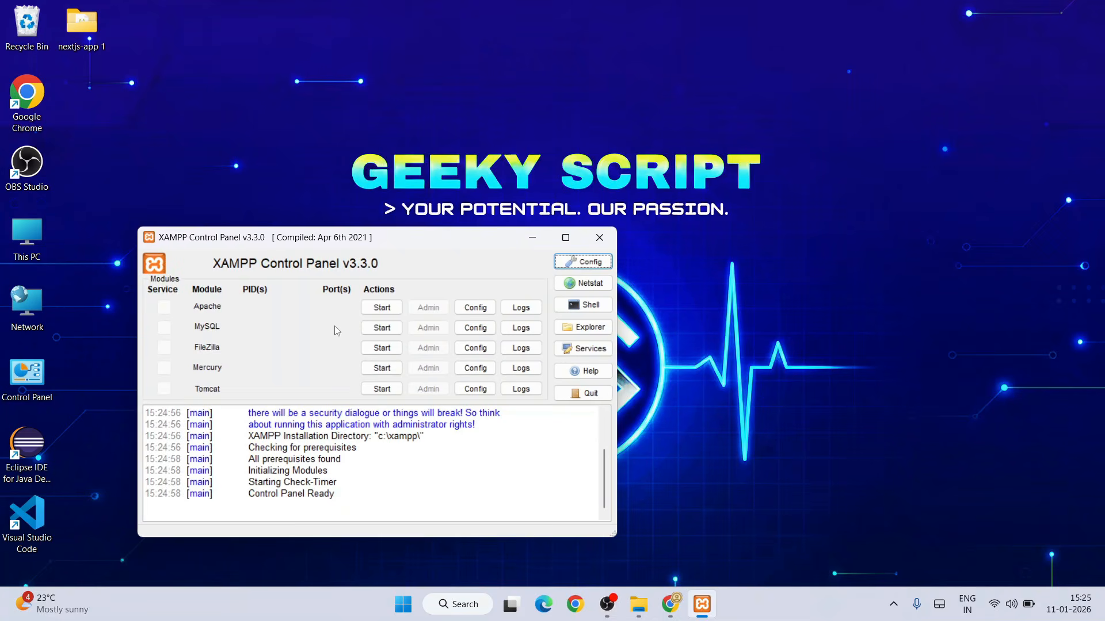
left_click(380, 310)
left_click(381, 328)
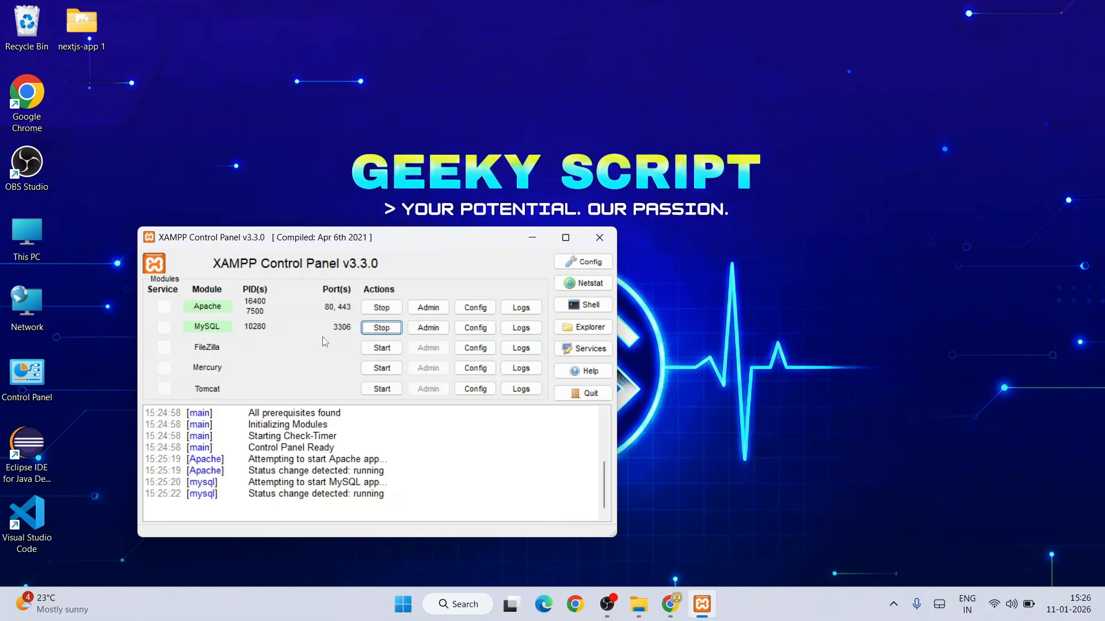
Switch to File Explorer and open the C:\xampp\htdocs folder.
left_click(640, 605)
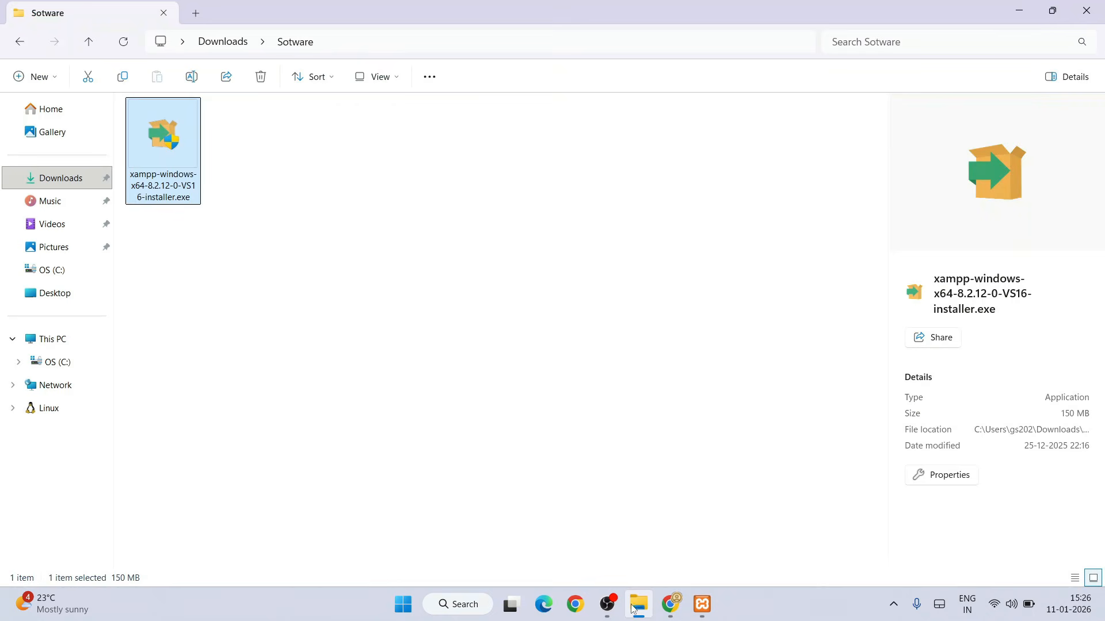
left_click(55, 365)
left_click(182, 424)
double_click(182, 423)
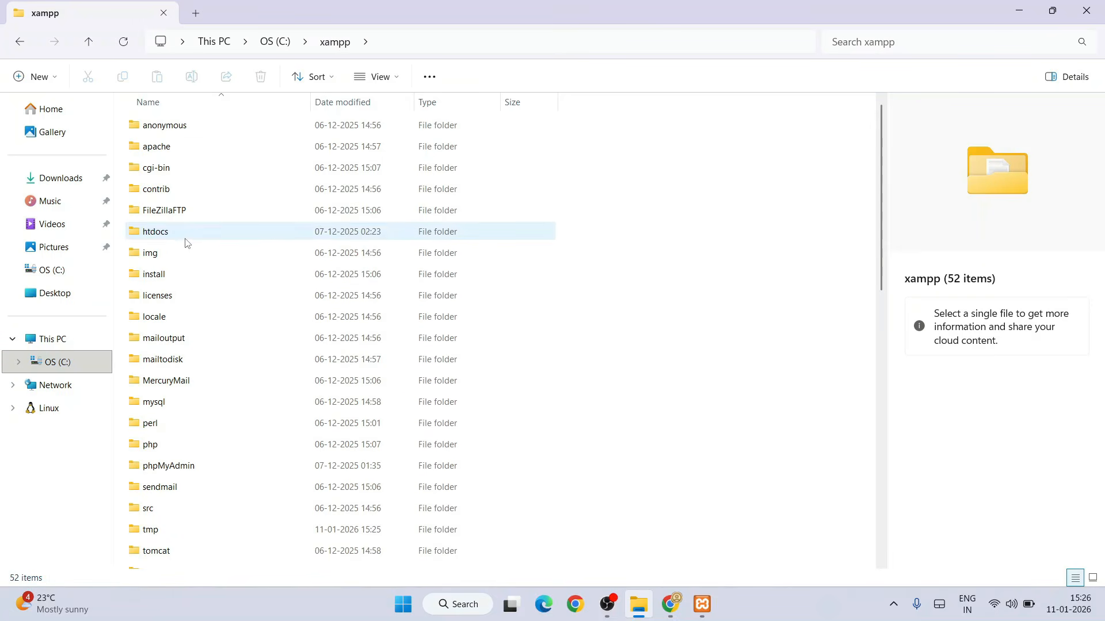
double_click(185, 236)
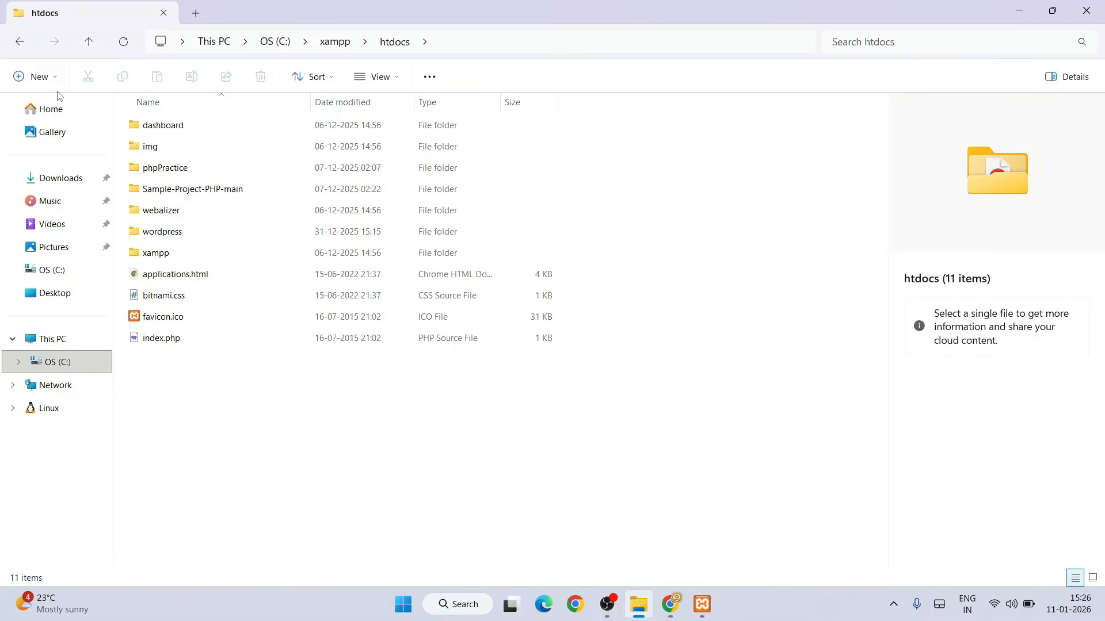
Create a folder named "php practice" in htdocs and open it.
left_click(33, 76)
left_click(48, 109)
type("p")
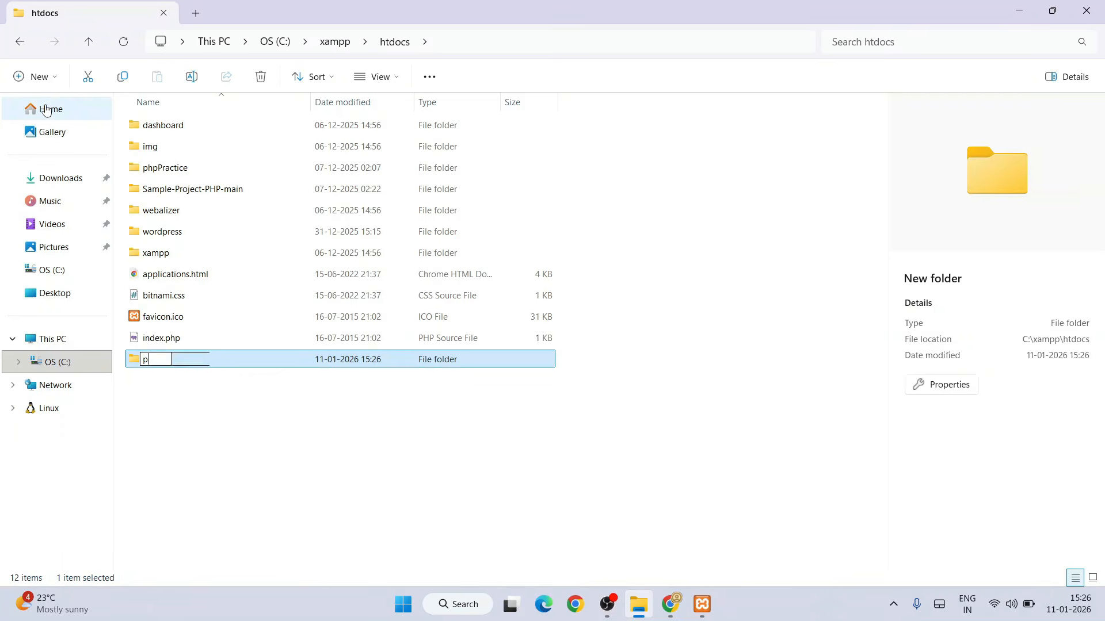
type("hp practice")
key("Return")
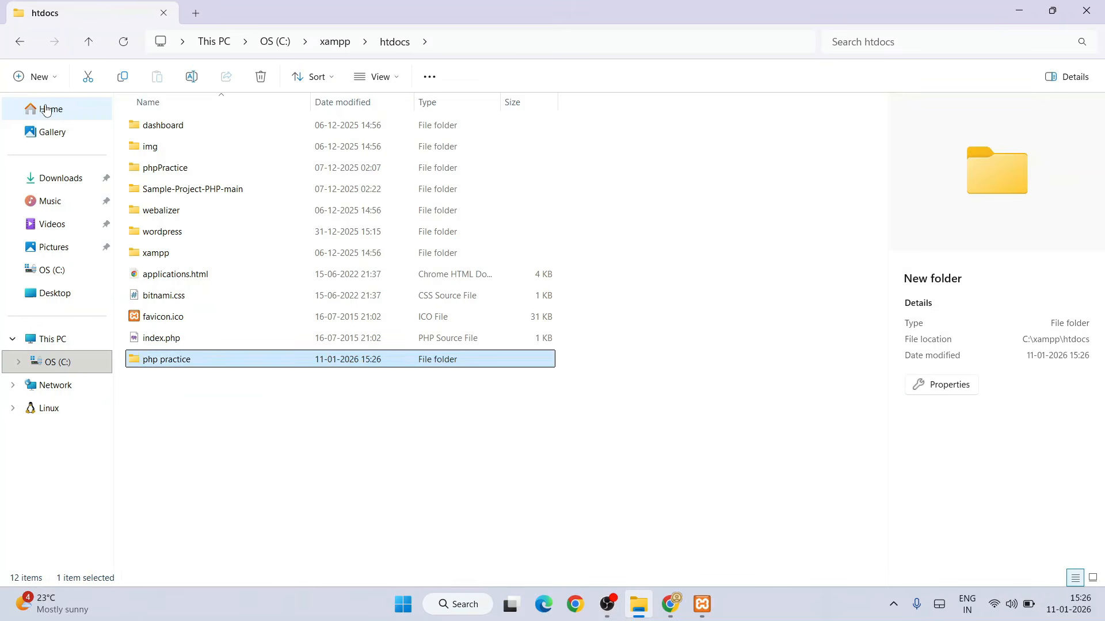
key("Return")
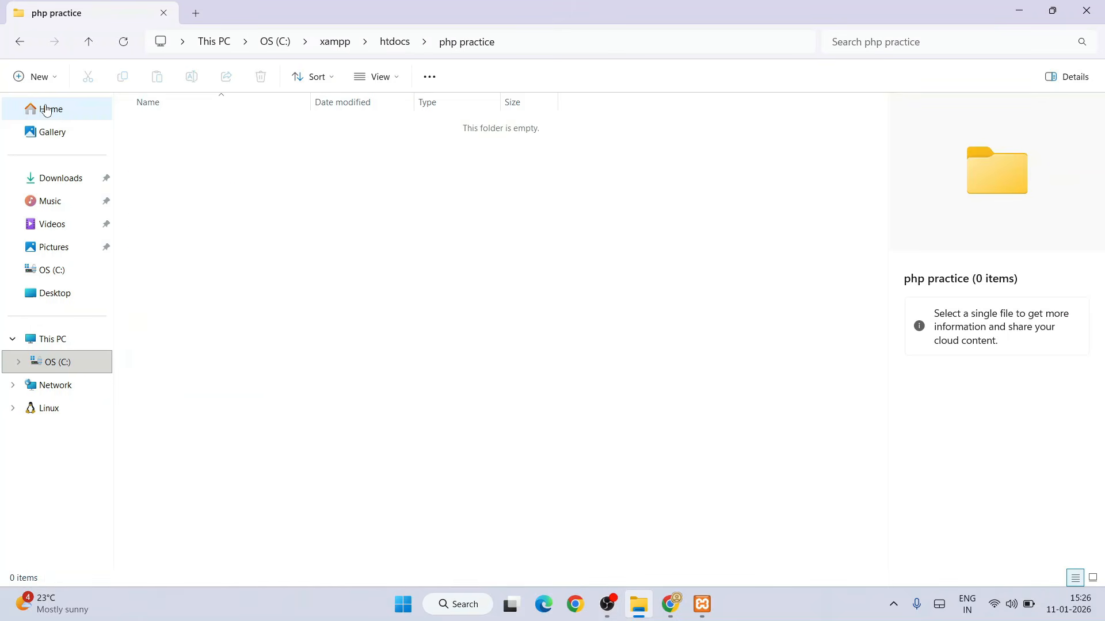
Create a text document in the php practice folder and name it prog.php, accepting the extension change.
right_click(379, 259)
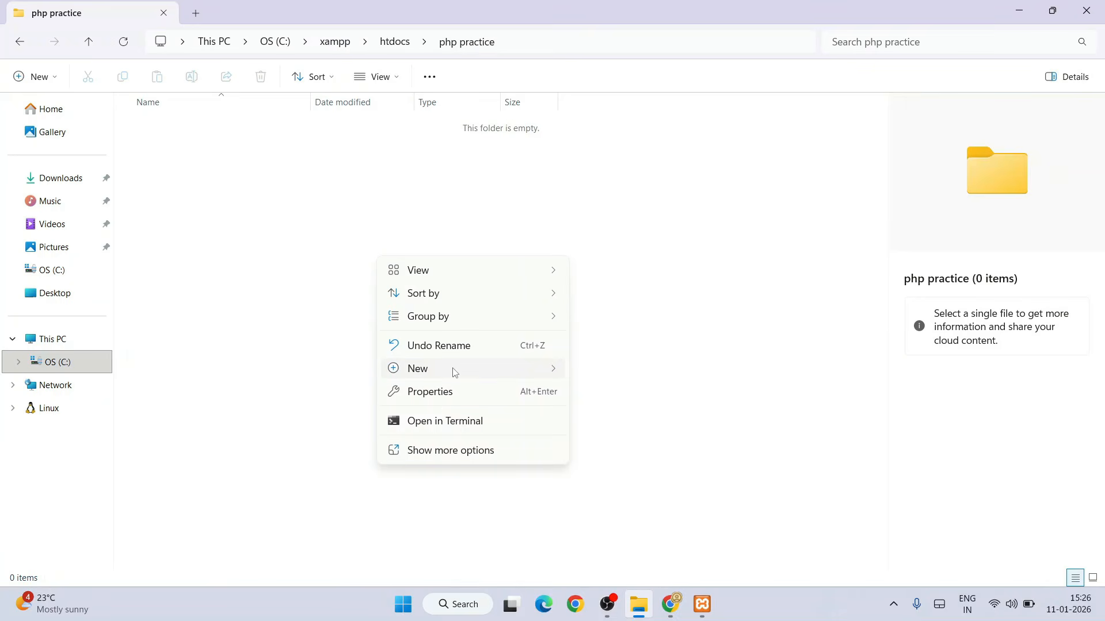
mouse_move(533, 370)
left_click(620, 297)
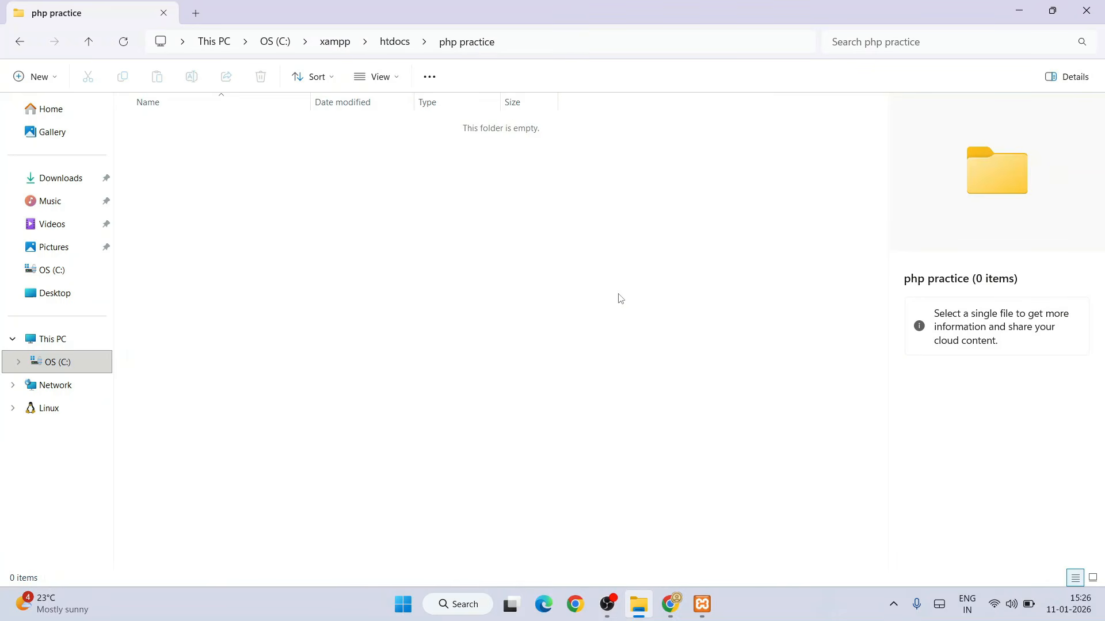
type("pro")
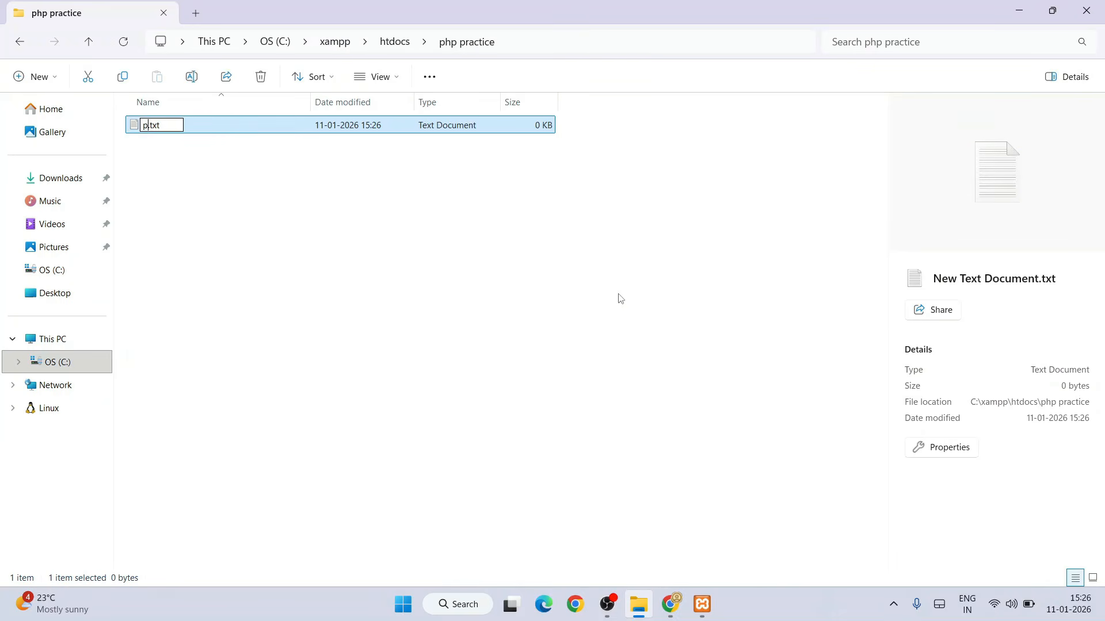
type("g")
key("Delete")
key("Delete")
key("Delete")
key("Delete")
type(".php")
key("Return")
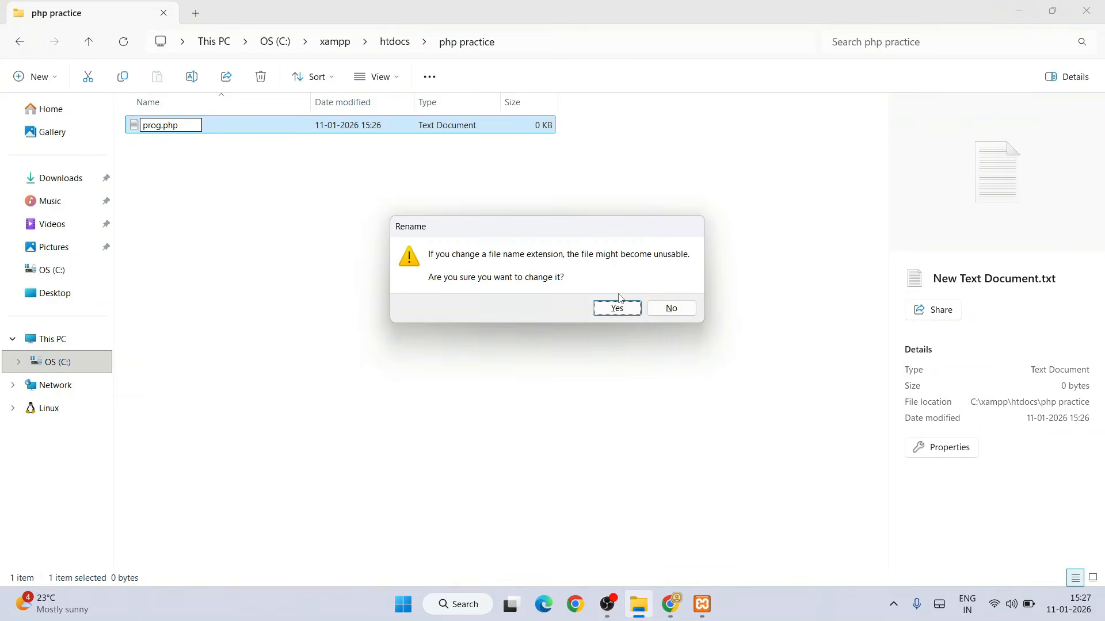
left_click(617, 309)
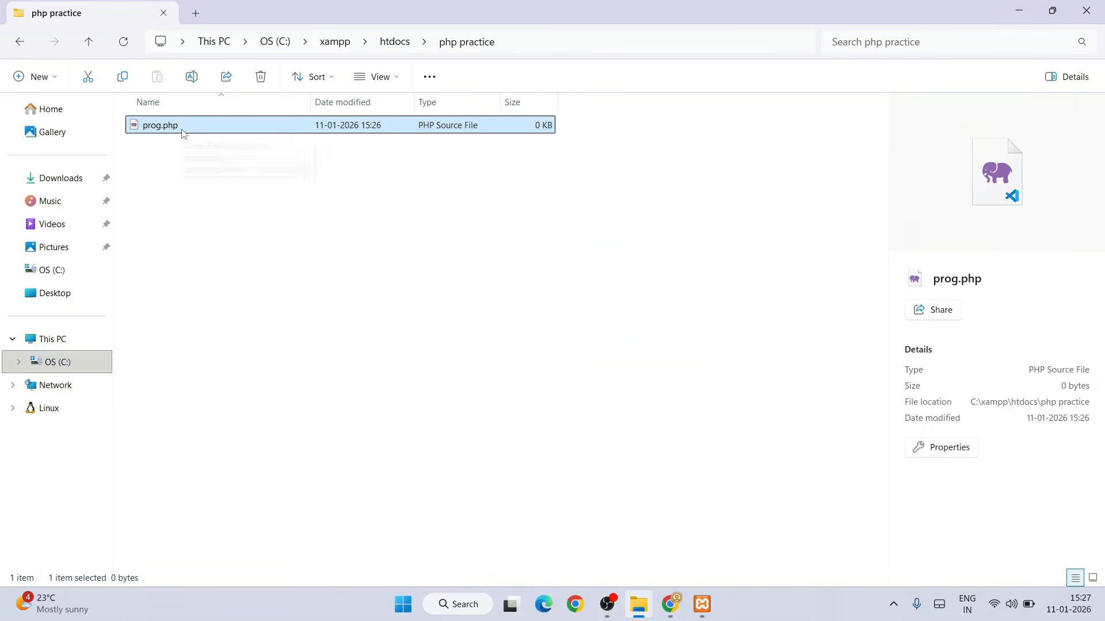
Check in the view options whether file name extensions are set to show.
left_click(382, 79)
mouse_move(373, 349)
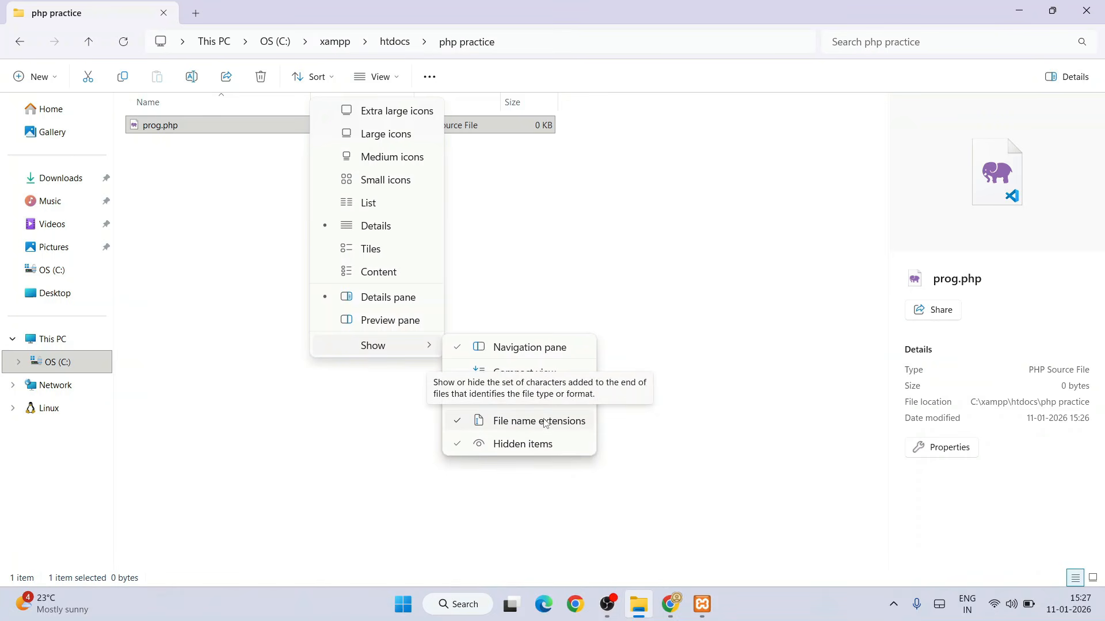
left_click(264, 239)
left_click(173, 144)
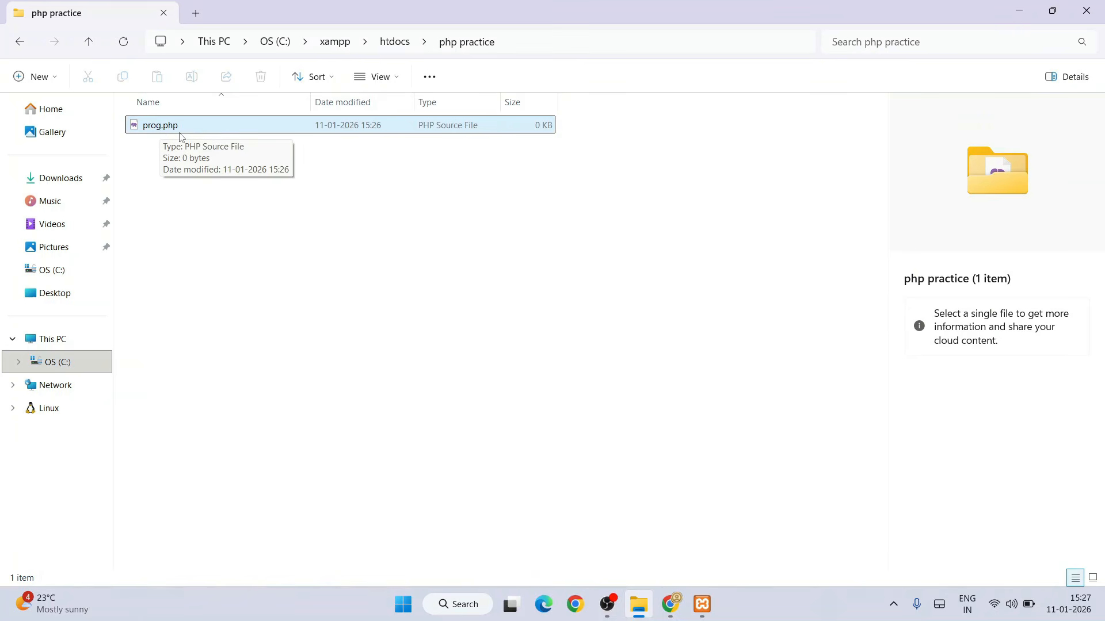
Open prog.php in Notepad, write a PHP block that echoes "Hello World!", and save the file.
right_click(184, 136)
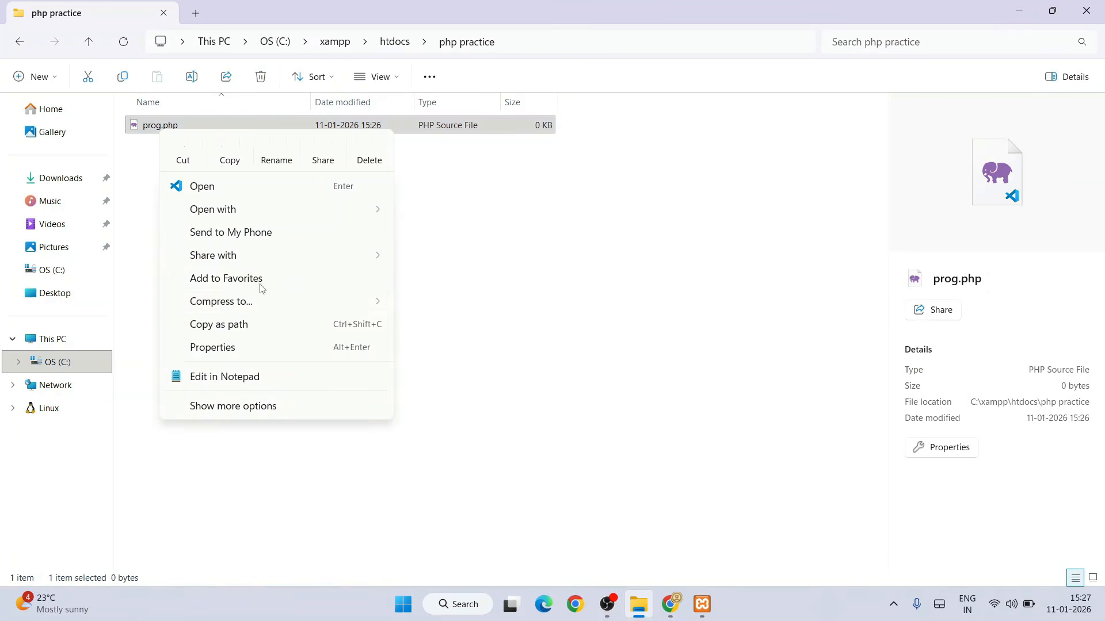
left_click(224, 380)
type("<?php")
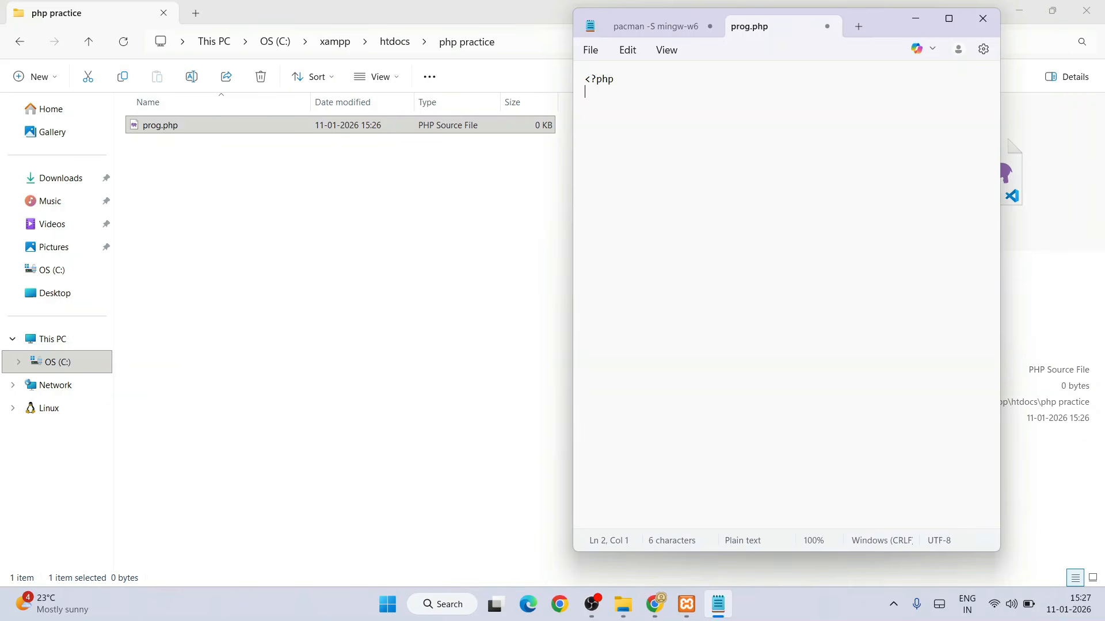
type(">")
key("Tab")
type("echo \"Hell\";")
key("Left")
key("Left")
type("Hello World!")
left_click(591, 50)
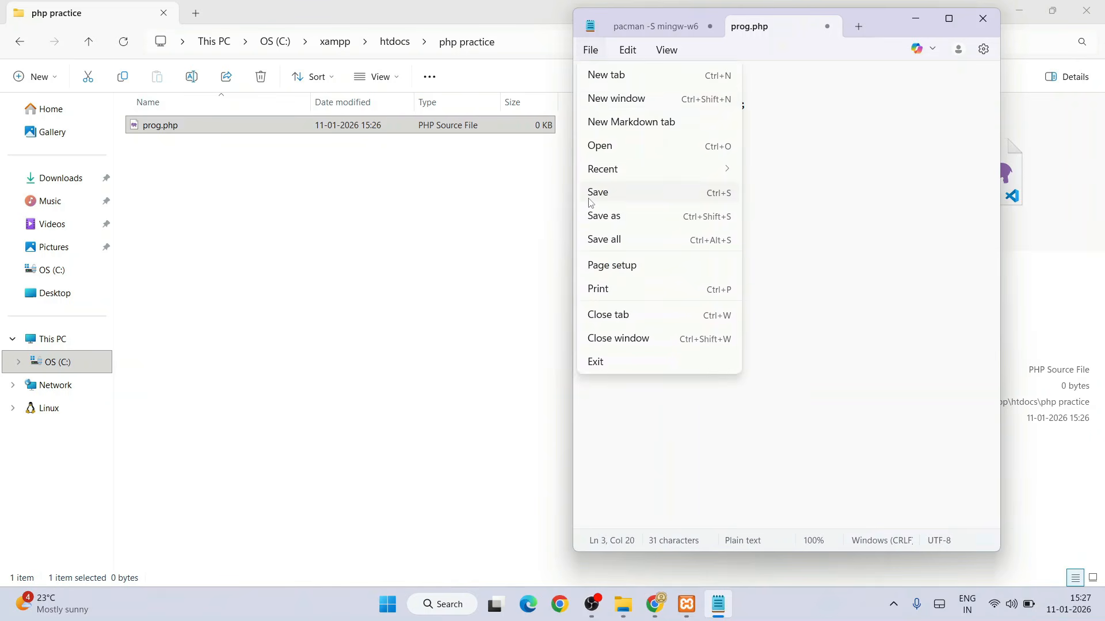
left_click(598, 194)
Switch to Chrome and begin the address localhost/ in a new tab.
left_click(660, 608)
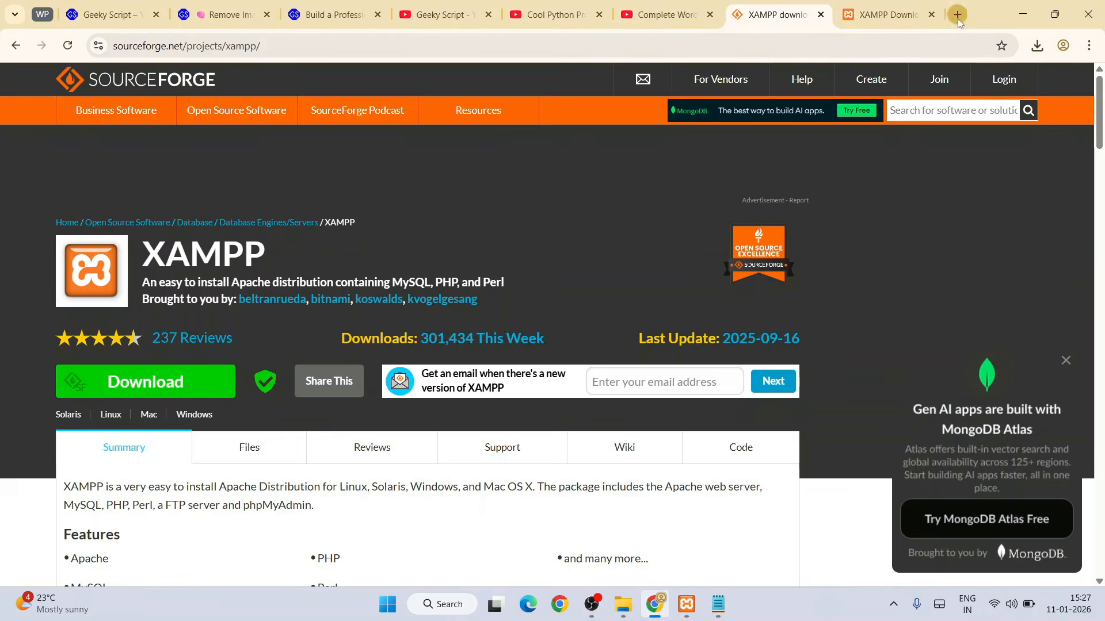
left_click(957, 16)
type("local")
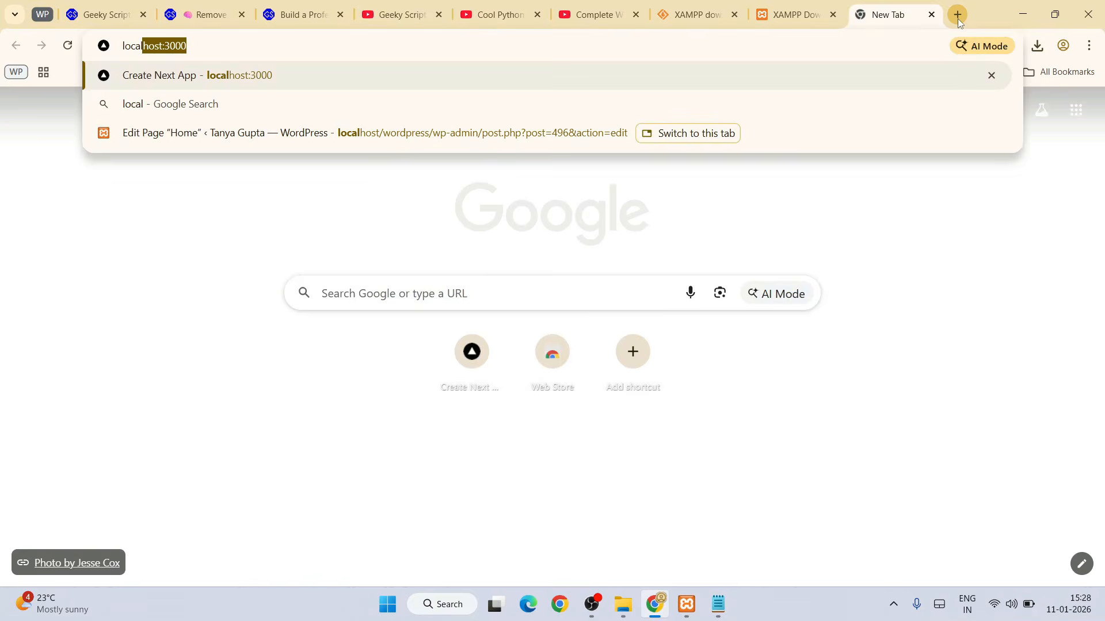
type("host")
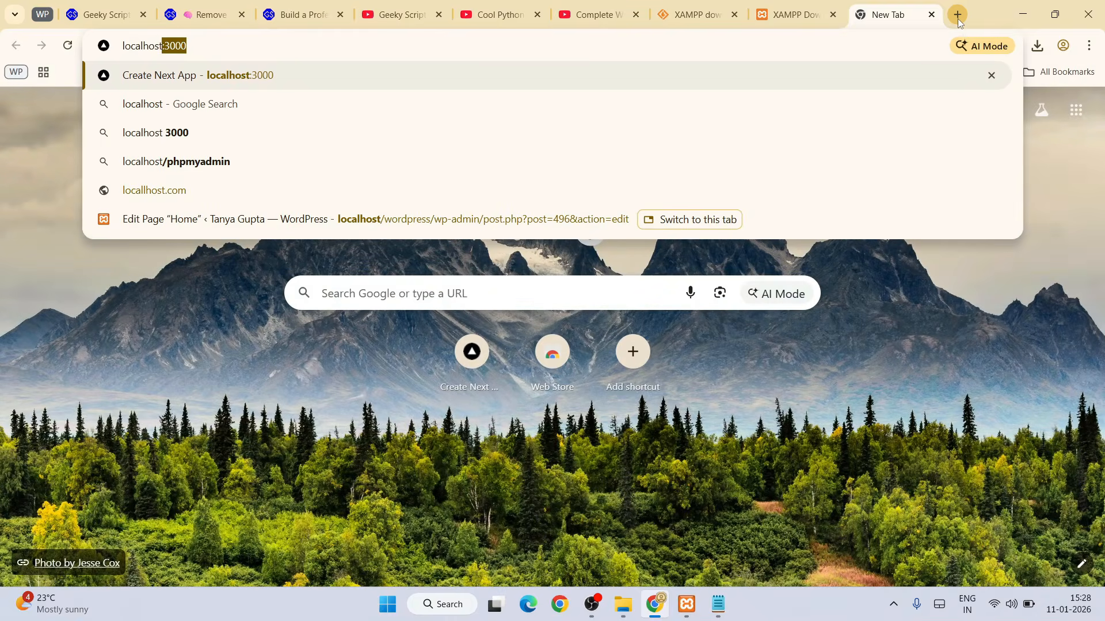
type("/")
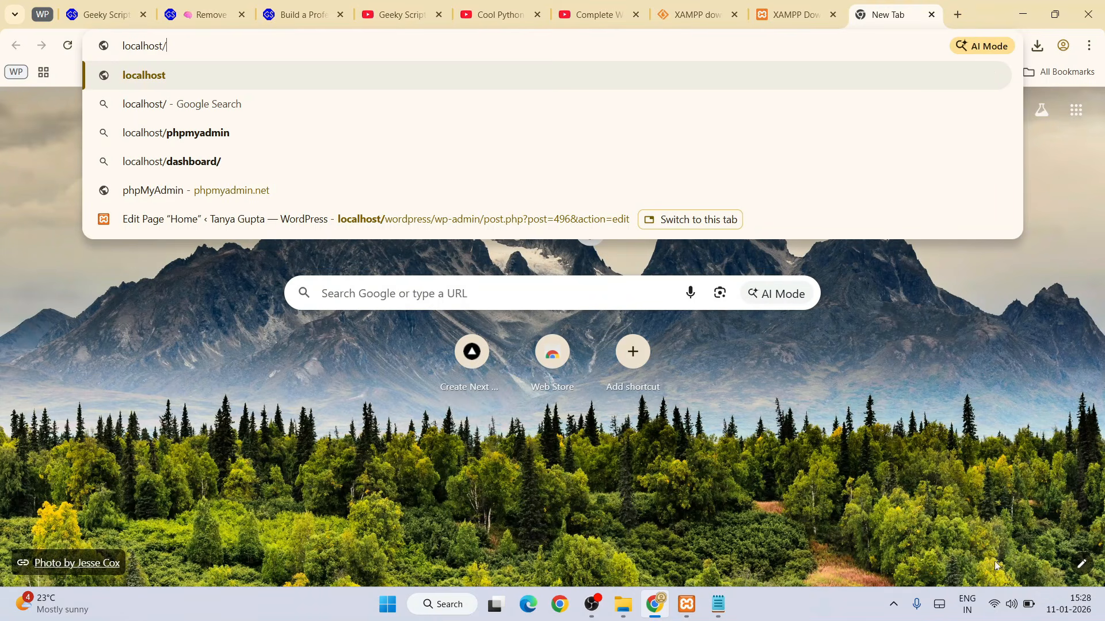
Copy the php practice folder's name from htdocs in File Explorer and load localhost/php practice in Chrome.
left_click(623, 605)
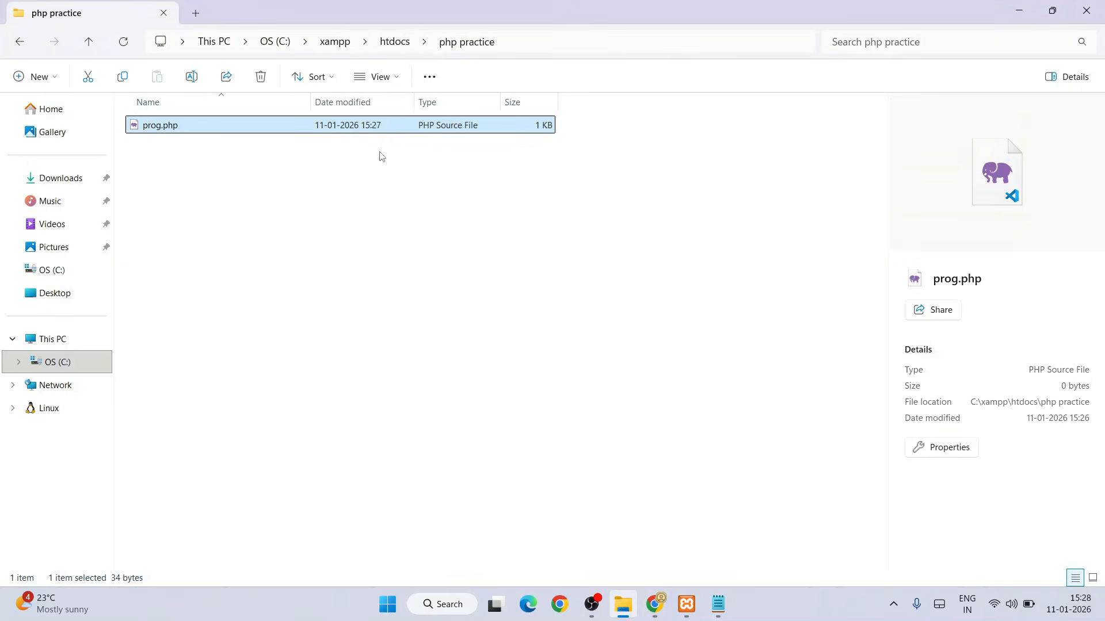
left_click(394, 42)
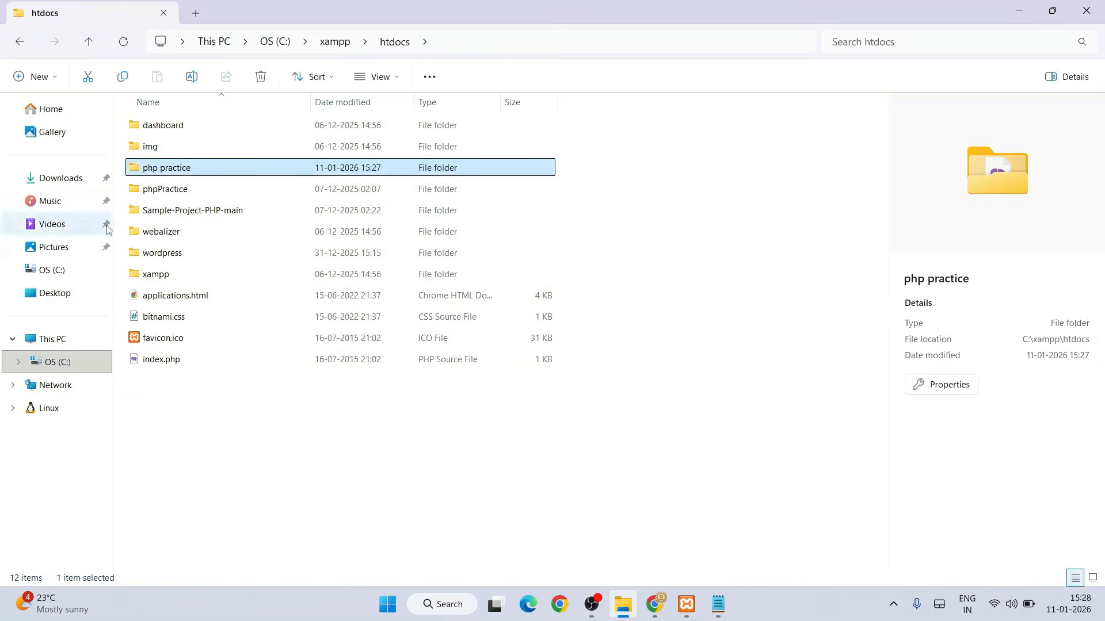
left_click(176, 168)
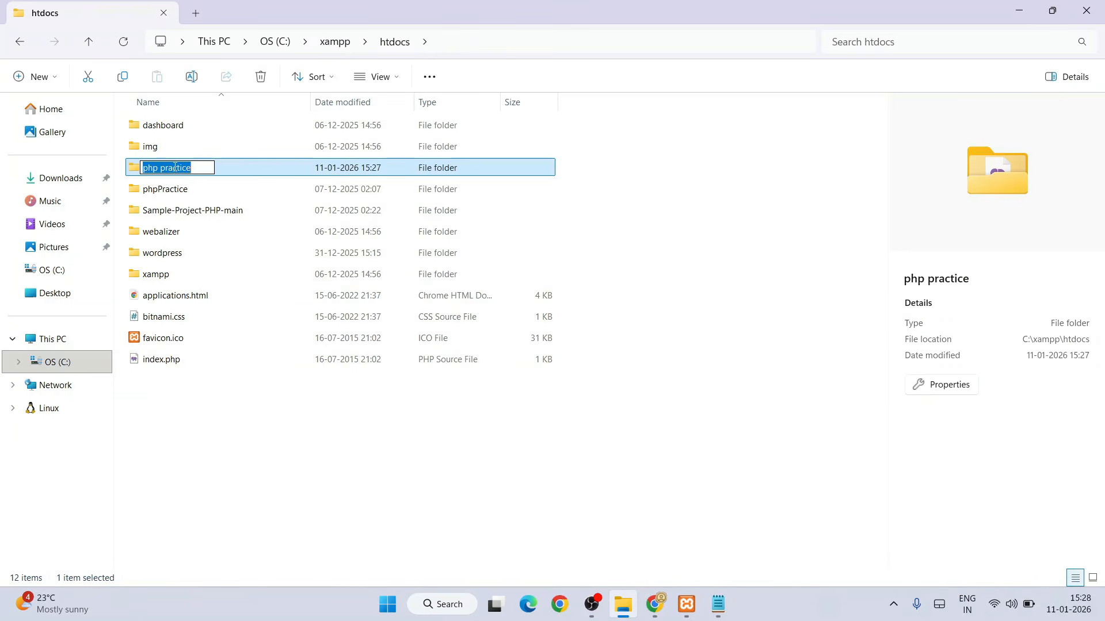
right_click(175, 168)
left_click(217, 213)
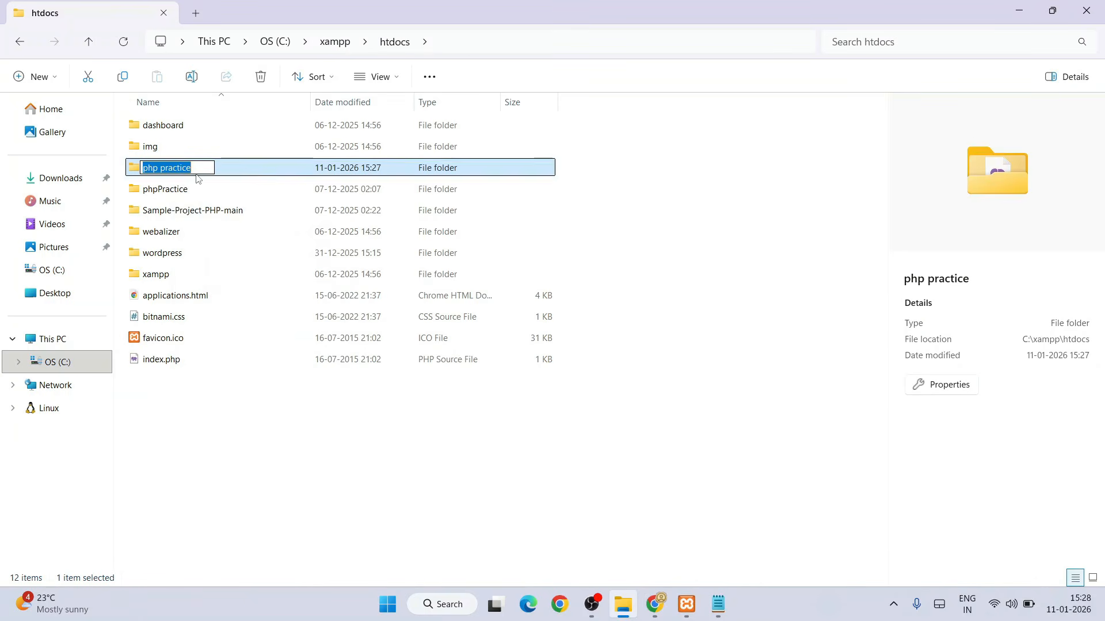
left_click(656, 603)
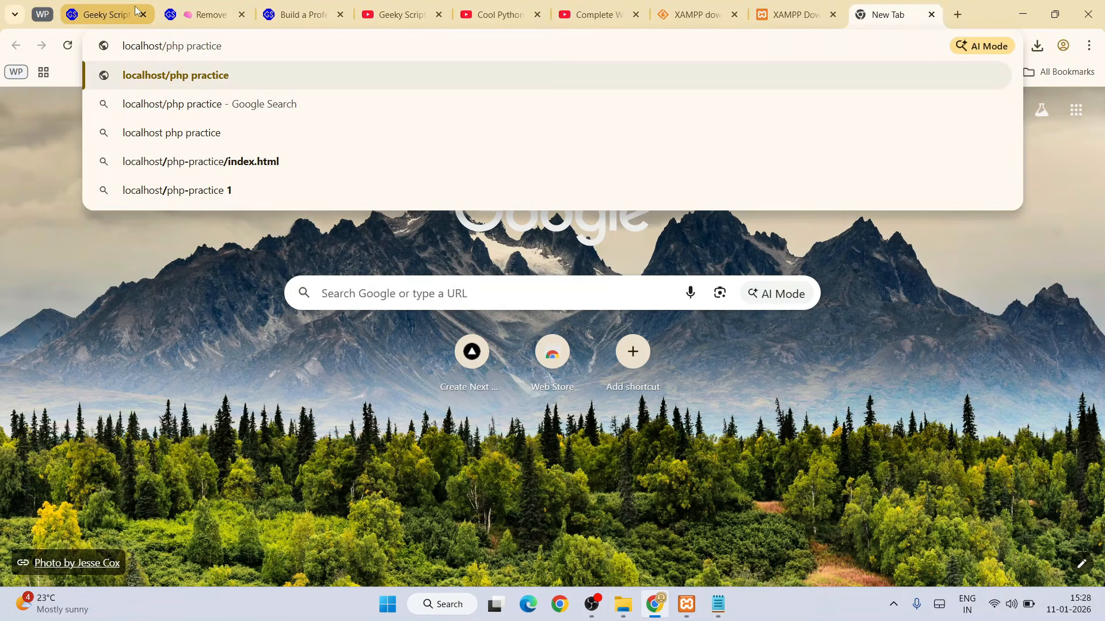
key("Return")
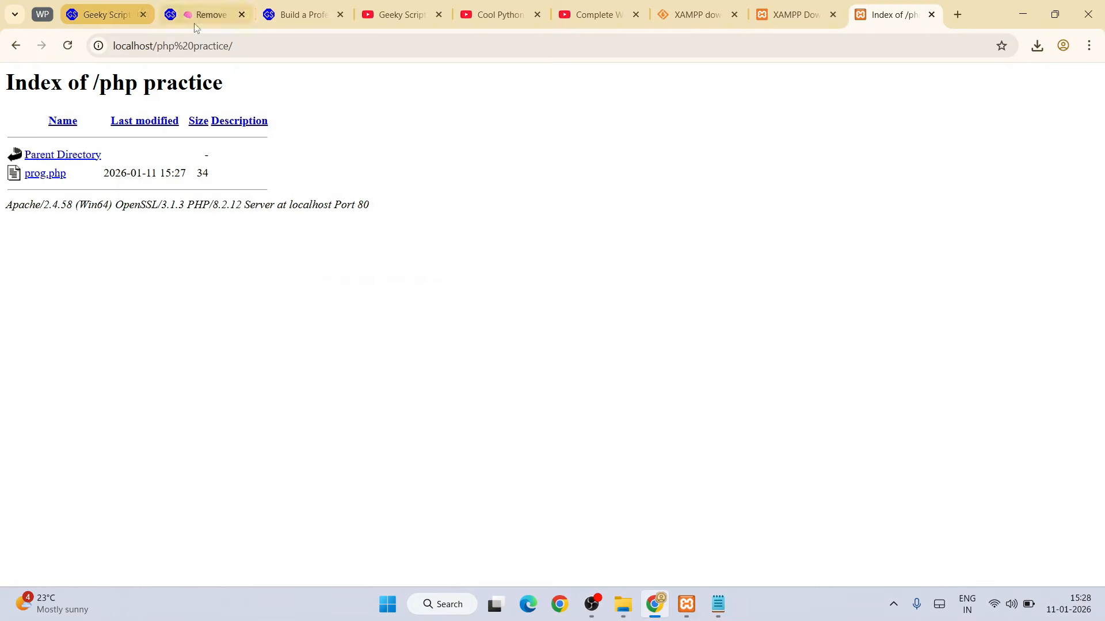
Open the php practice folder in File Explorer and compare its contents with the directory listing in Chrome.
left_click(633, 608)
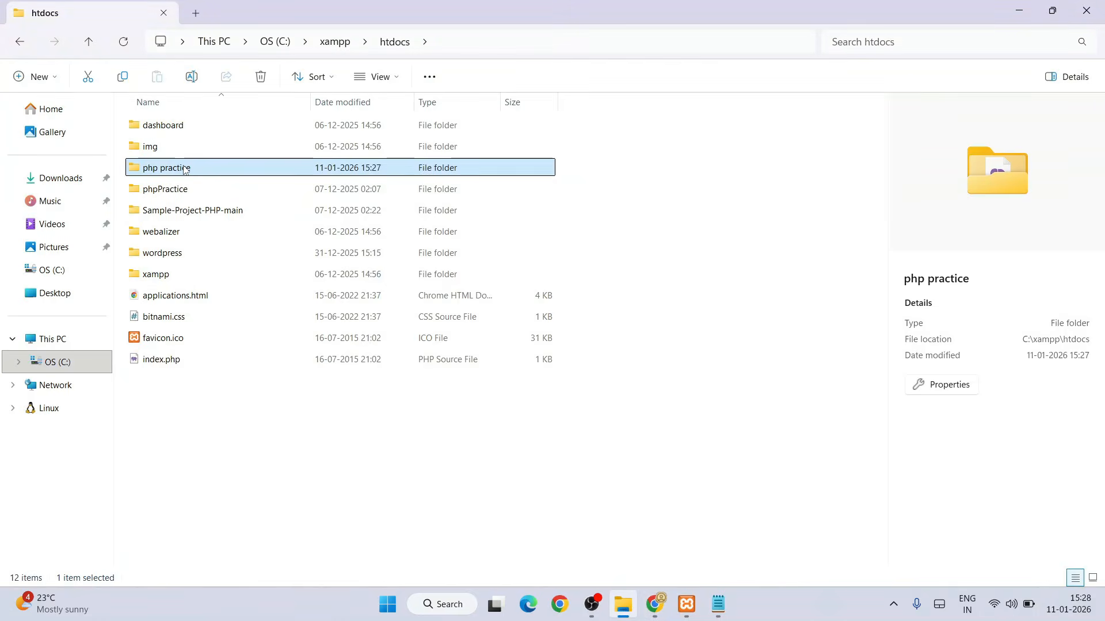
double_click(184, 169)
left_click_drag(522, 12, 662, 76)
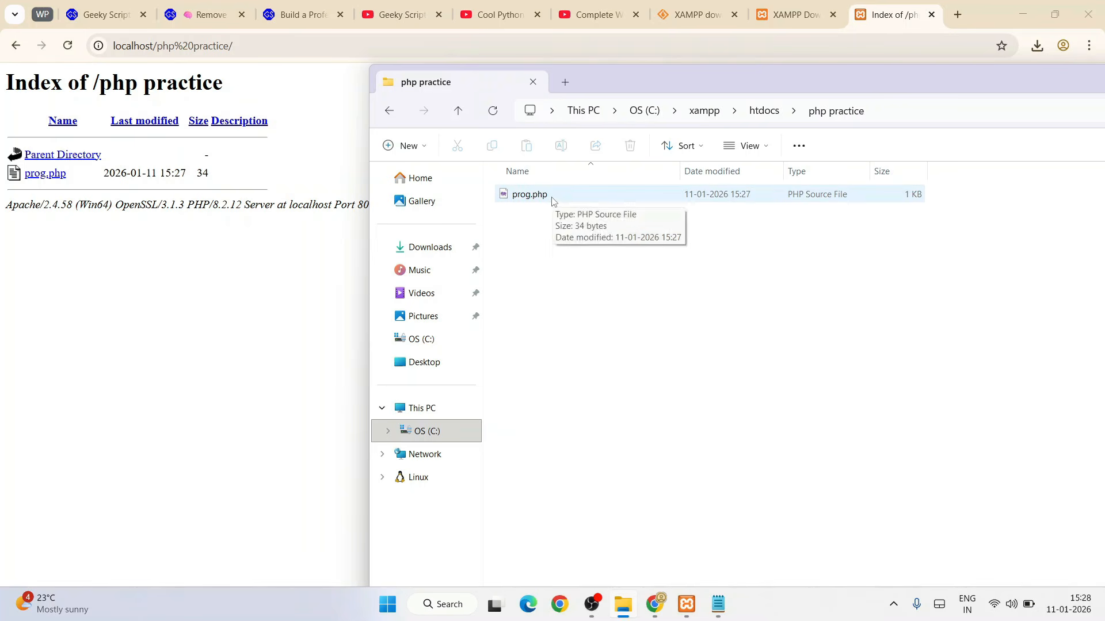
Run prog.php from the directory listing in Chrome and check its output text.
left_click(48, 176)
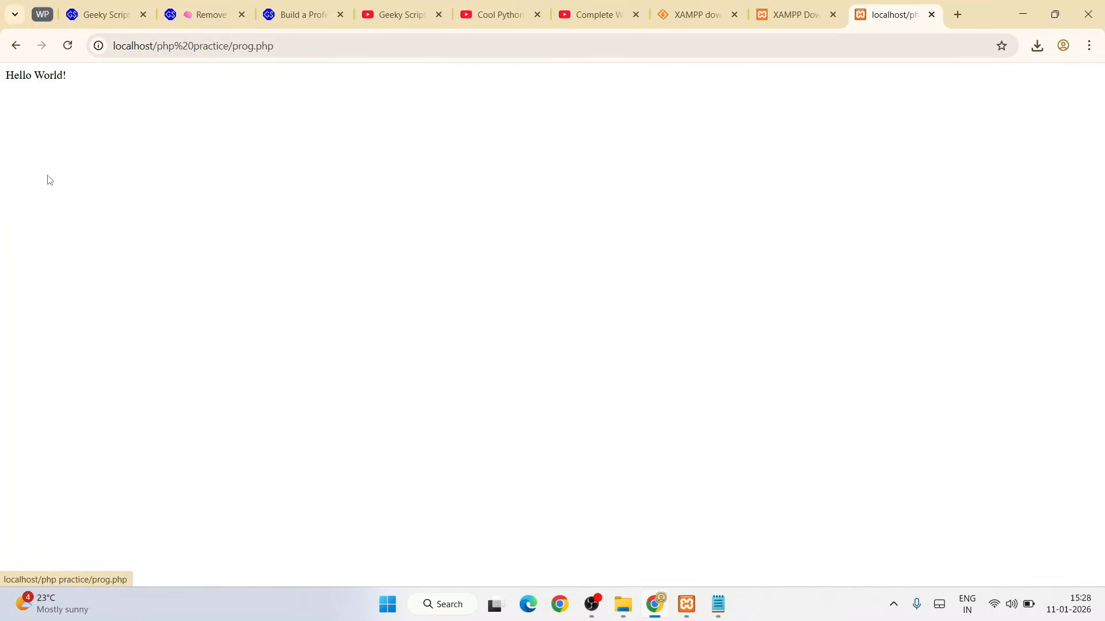
left_click_drag(108, 85, 1, 60)
left_click(623, 375)
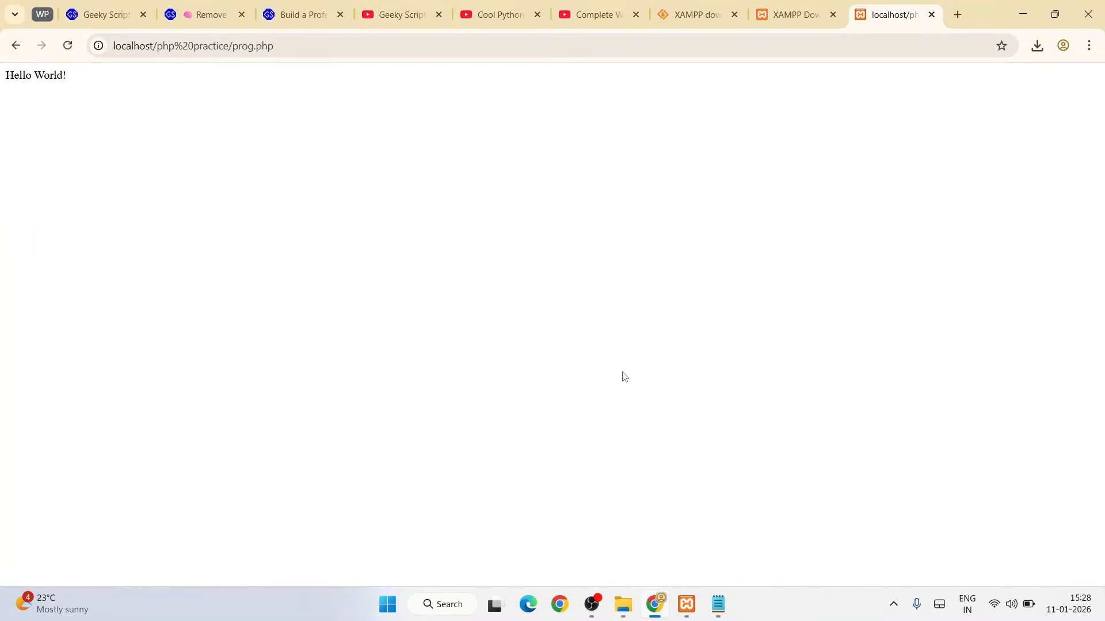
Replace "World" with "Everyone" in the echo text of prog.php in Notepad, save it, and reload the page in Chrome.
left_click(717, 605)
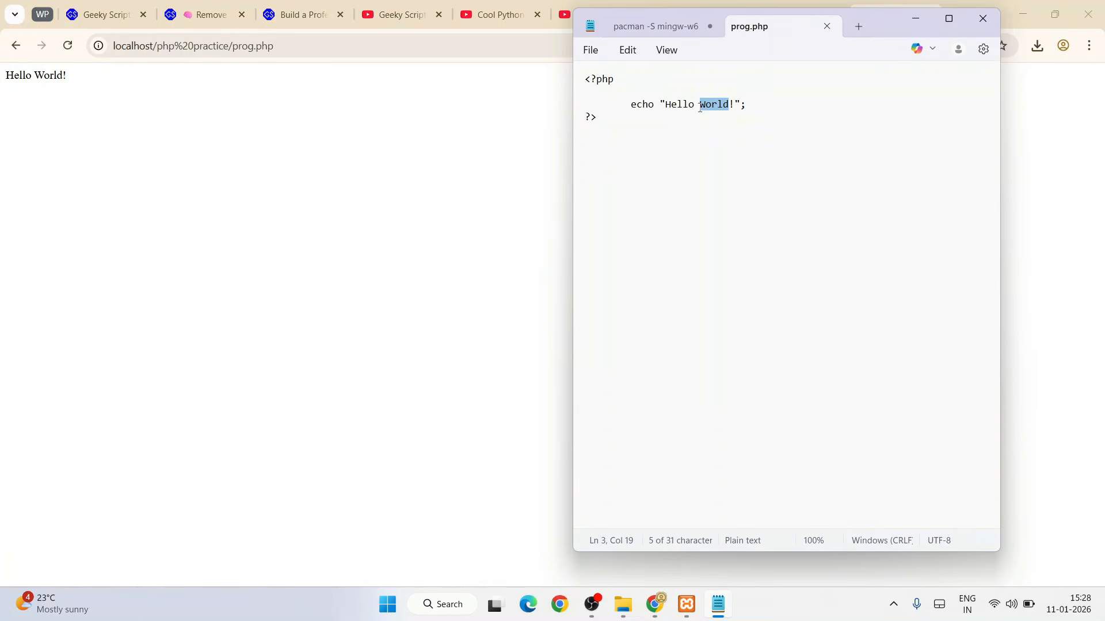
type("Everyone")
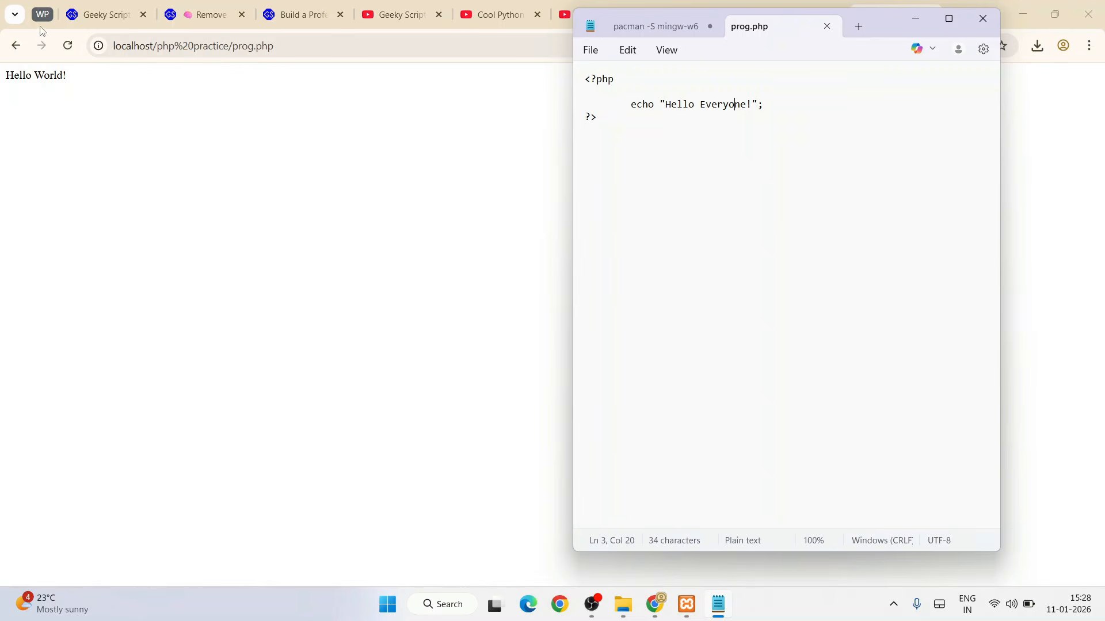
left_click(72, 51)
left_click_drag(129, 75, 1, 59)
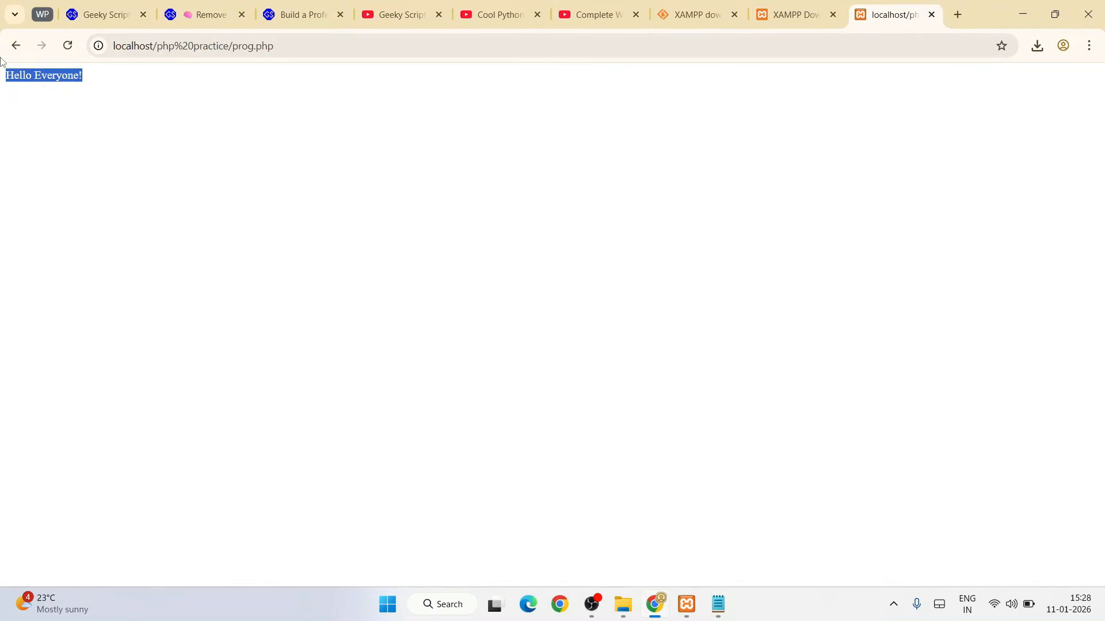
left_click(310, 156)
Review the complete PHP code of prog.php in Notepad and return to the page in Chrome.
left_click(711, 617)
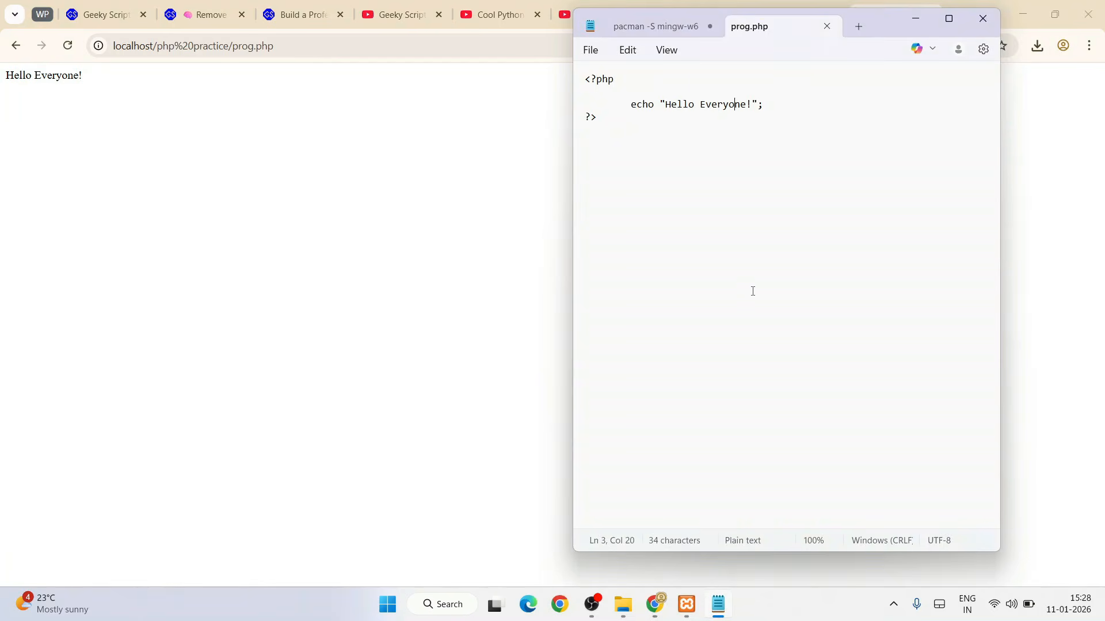
key("ctrl+a")
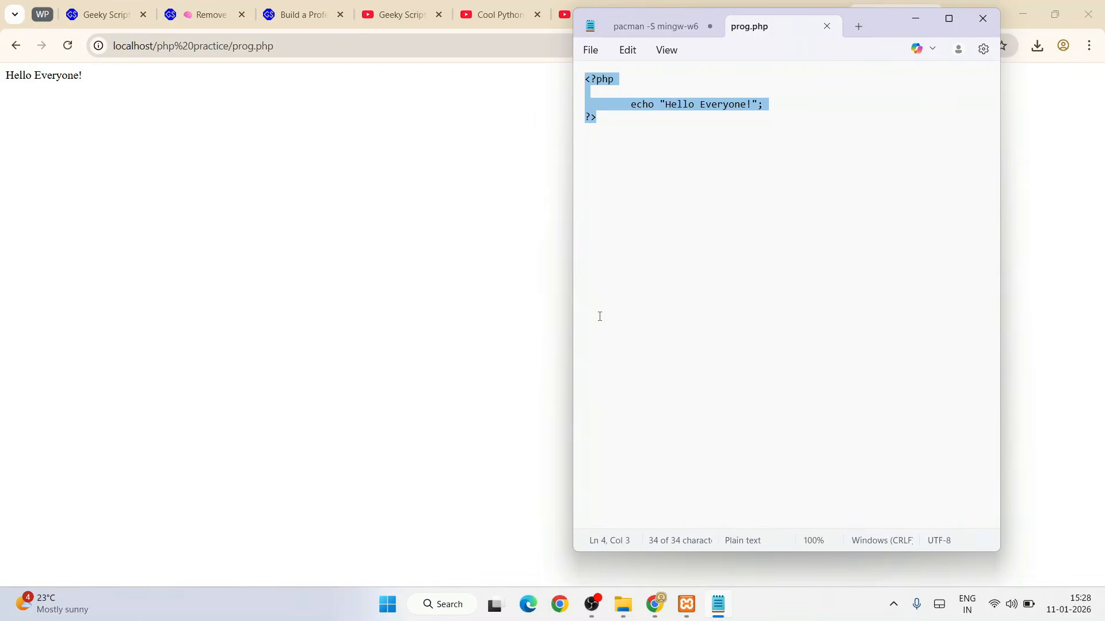
left_click(366, 148)
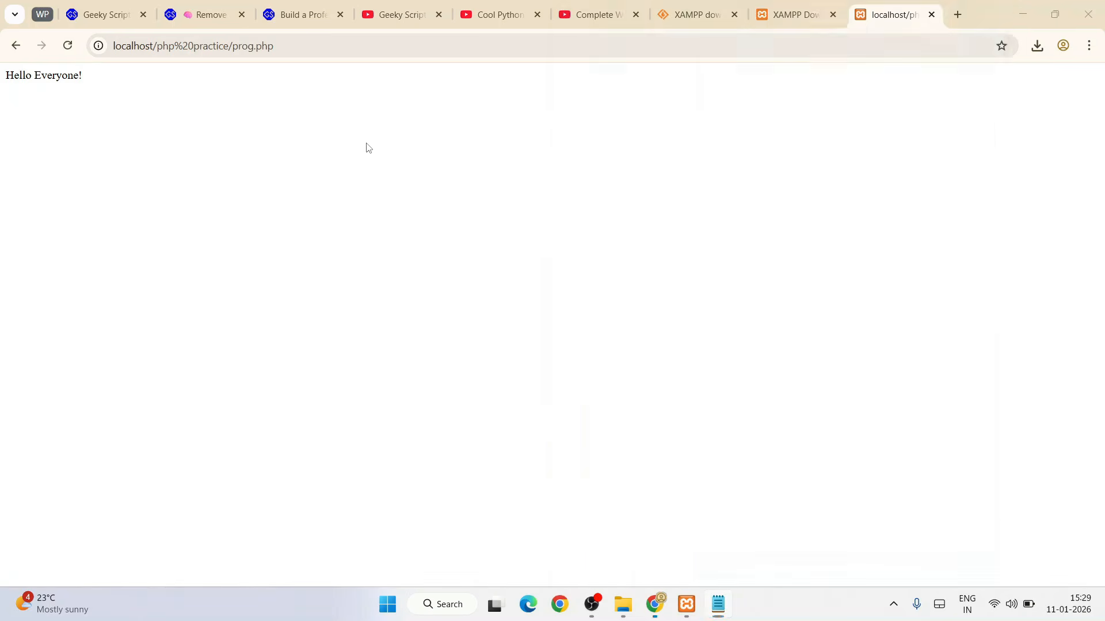
Look through the YouTube playlist "Complete WordPress Tutorial using Astra and Elementor".
left_click(606, 5)
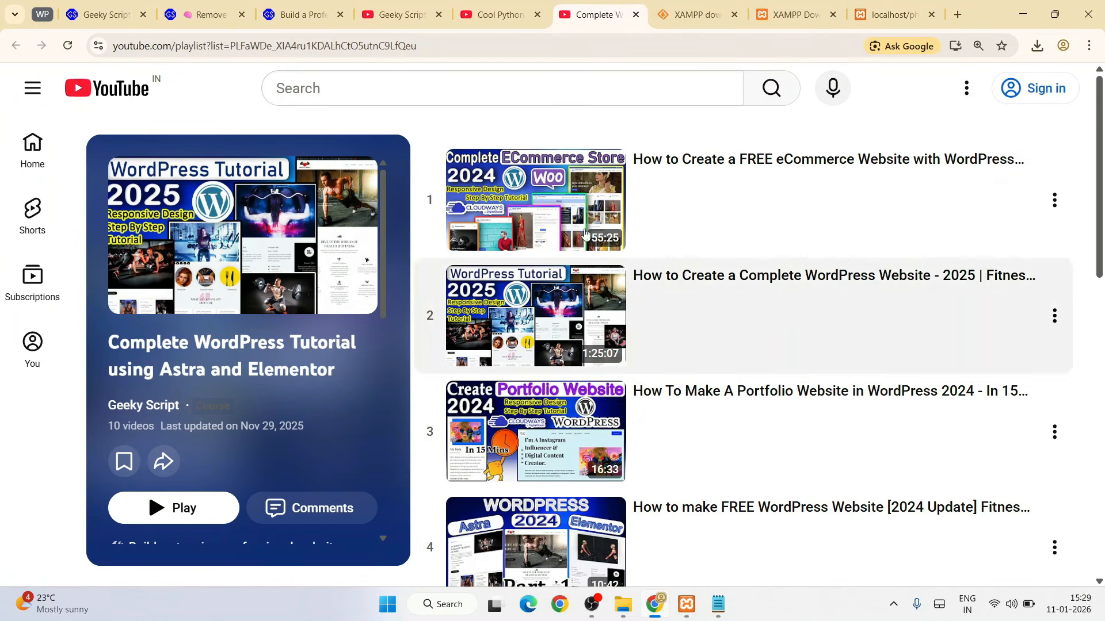
scroll(827, 238, "down", 3)
scroll(827, 237, "up", 4)
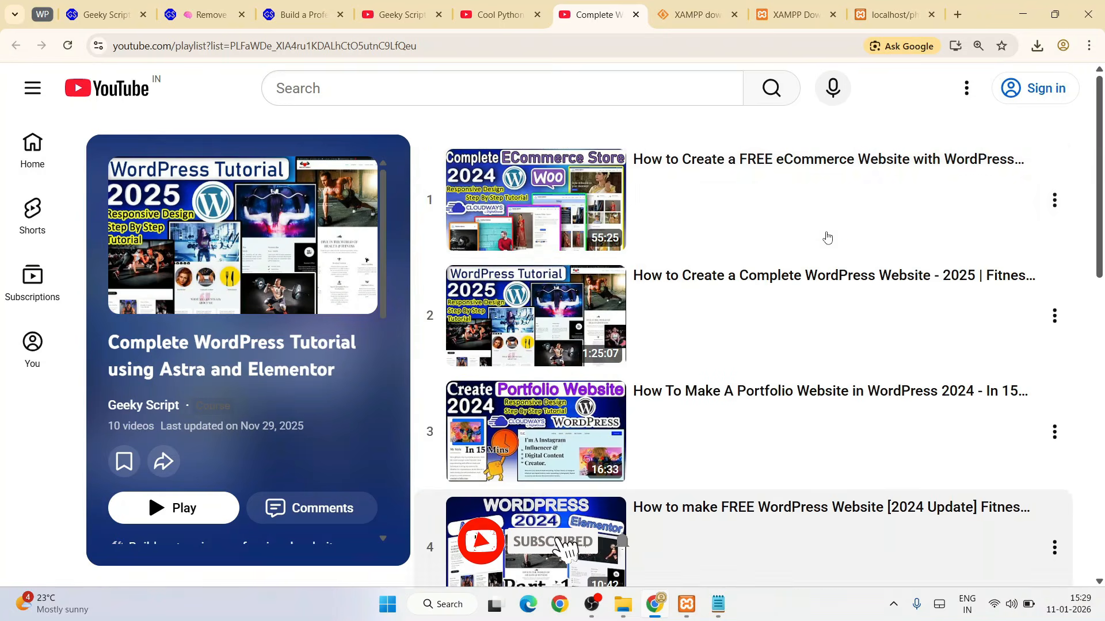
scroll(788, 217, "down", 15)
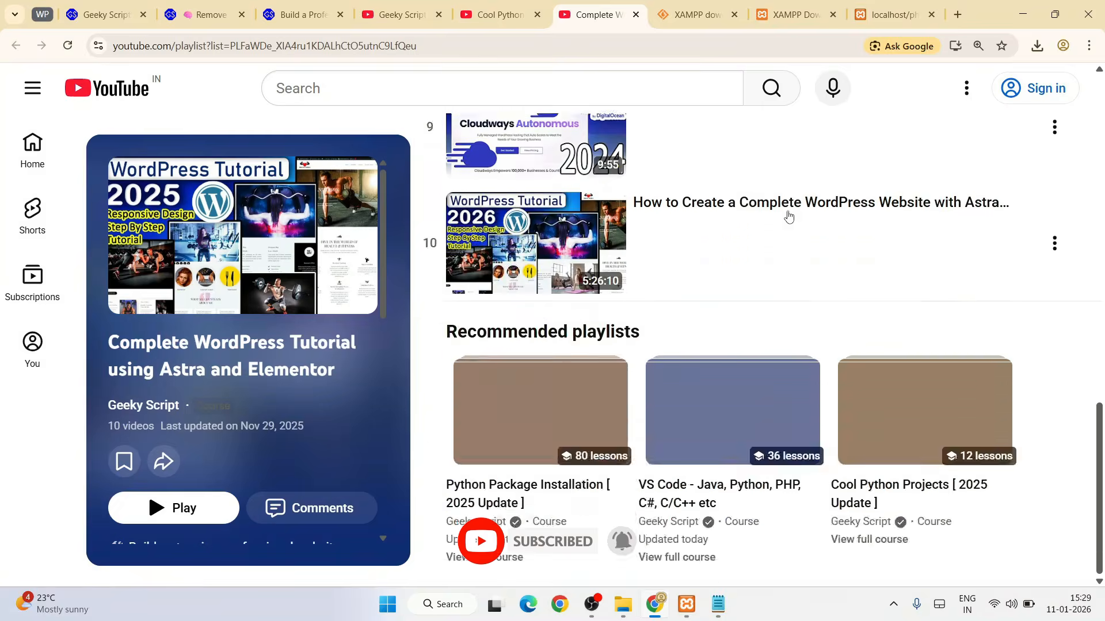
scroll(791, 281, "up", 9)
scroll(791, 282, "up", 7)
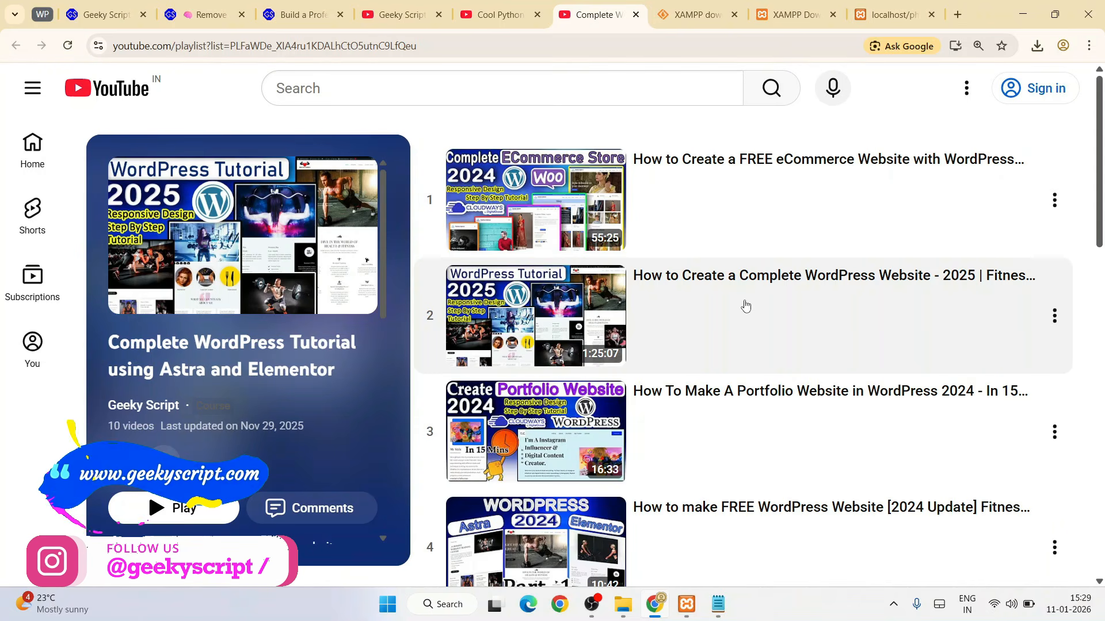
scroll(746, 306, "down", 10)
scroll(745, 305, "down", 5)
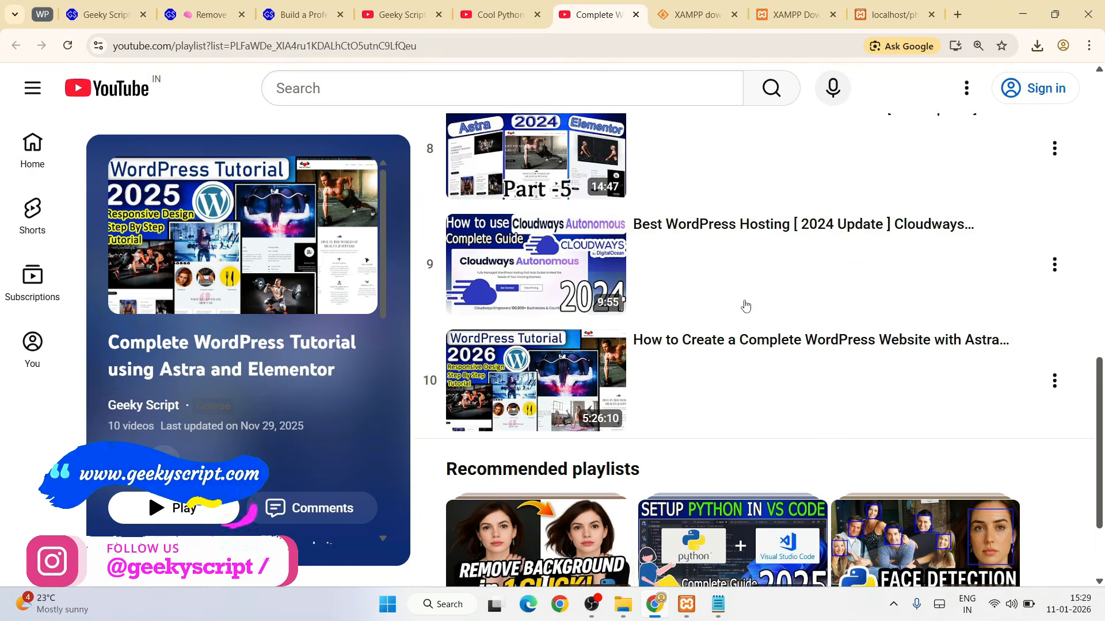
scroll(767, 365, "down", 1)
scroll(767, 365, "up", 5)
scroll(767, 364, "up", 10)
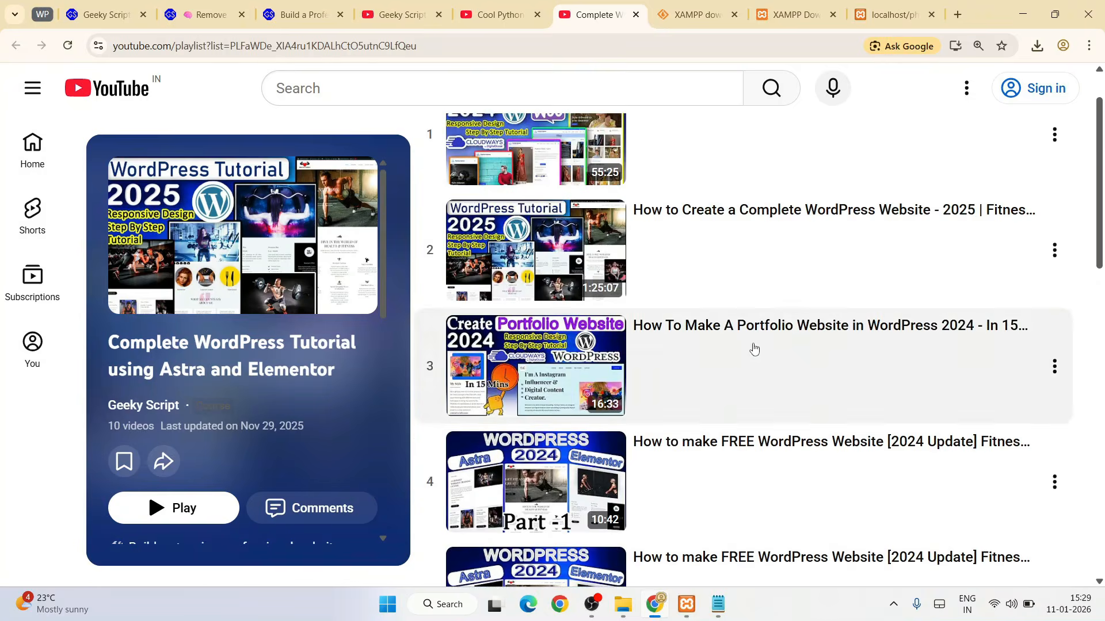
Look through the YouTube playlist "Cool Python Projects [ 2025 Update ]".
left_click(505, 12)
scroll(724, 248, "down", 15)
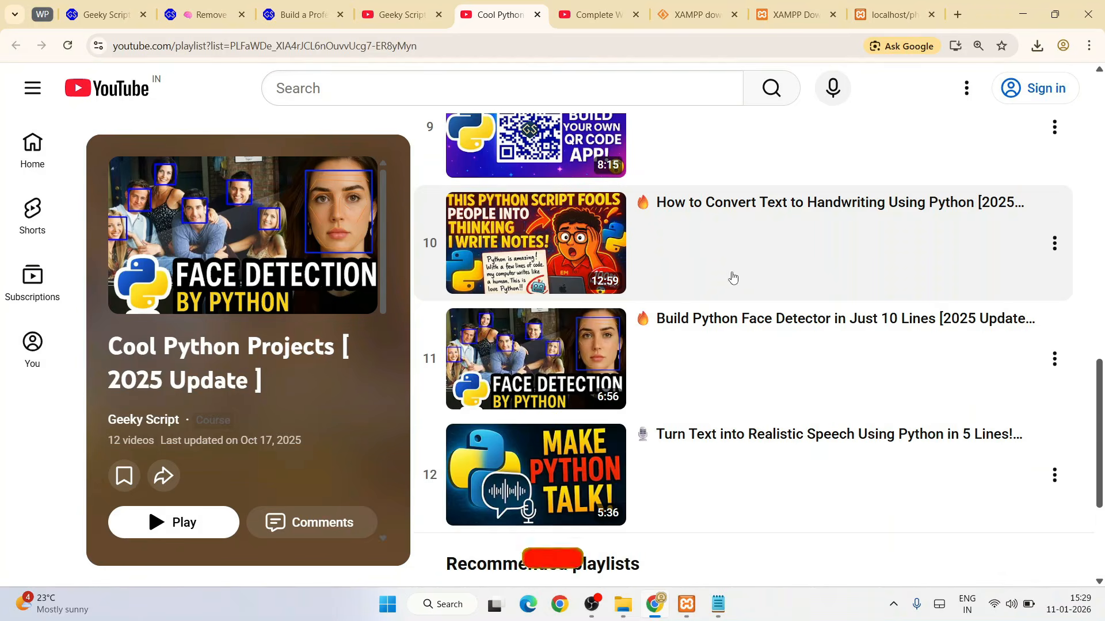
scroll(735, 288, "up", 12)
scroll(738, 291, "up", 2)
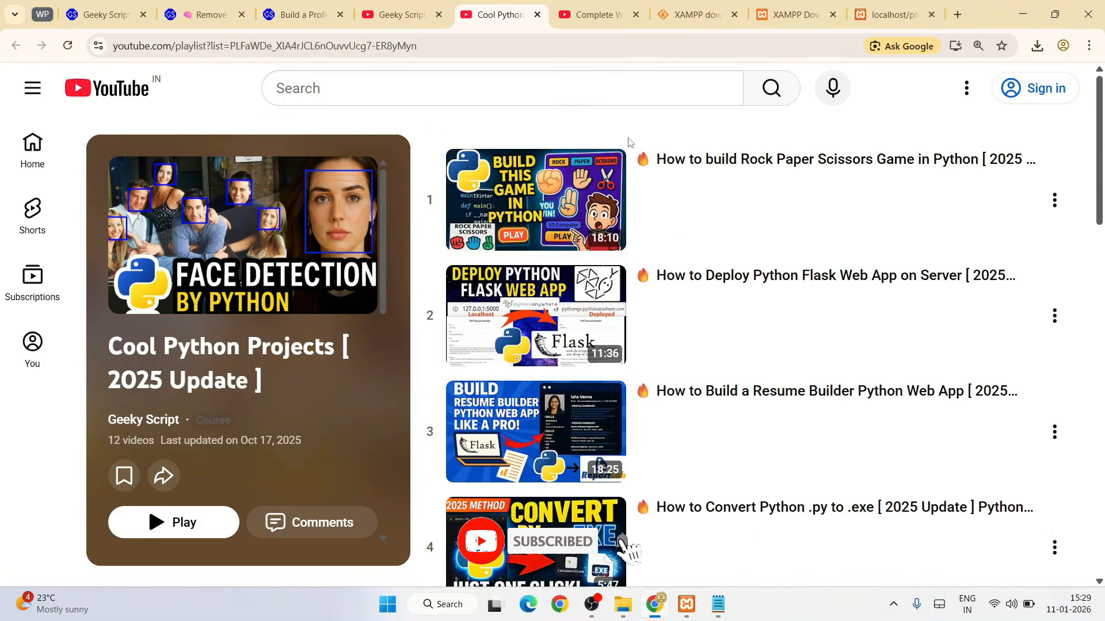
Skim the resume builder article on geekyscript.com and view the Geeky Script channel's videos page on YouTube.
left_click(309, 8)
scroll(531, 272, "down", 20)
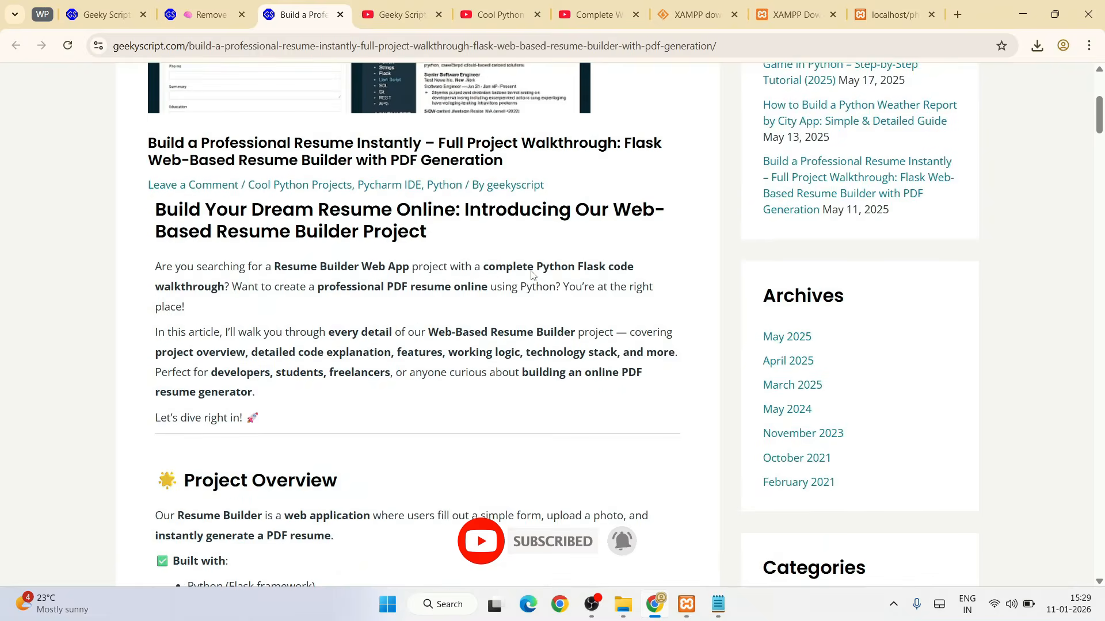
scroll(531, 271, "up", 15)
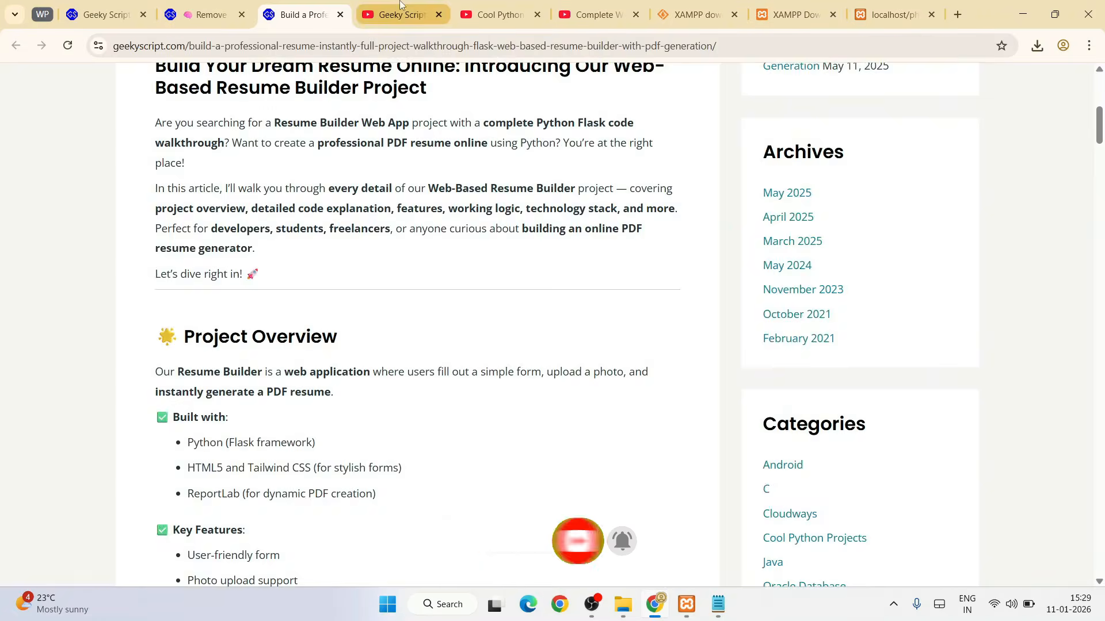
left_click(399, 4)
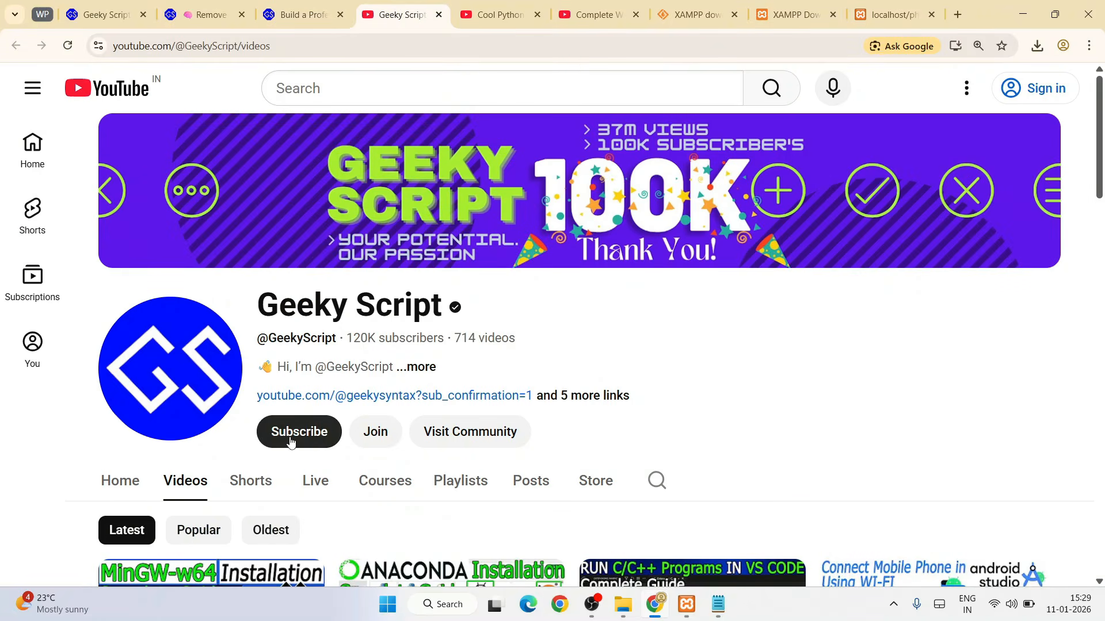